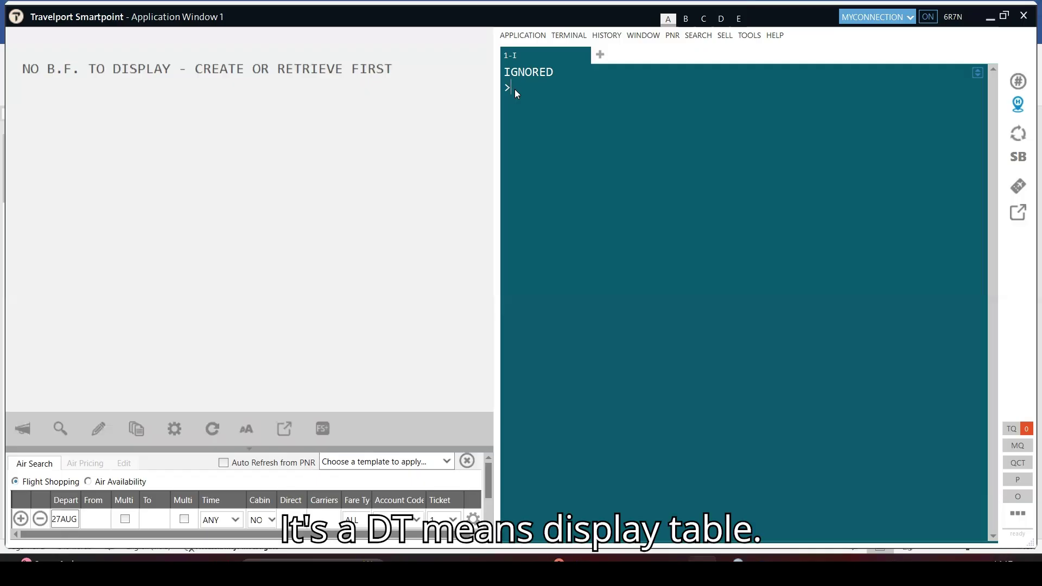
# Display the interline e-ticketing table for validating carrier Air India with DT/IAT/DISAI
pyautogui.write('/I')
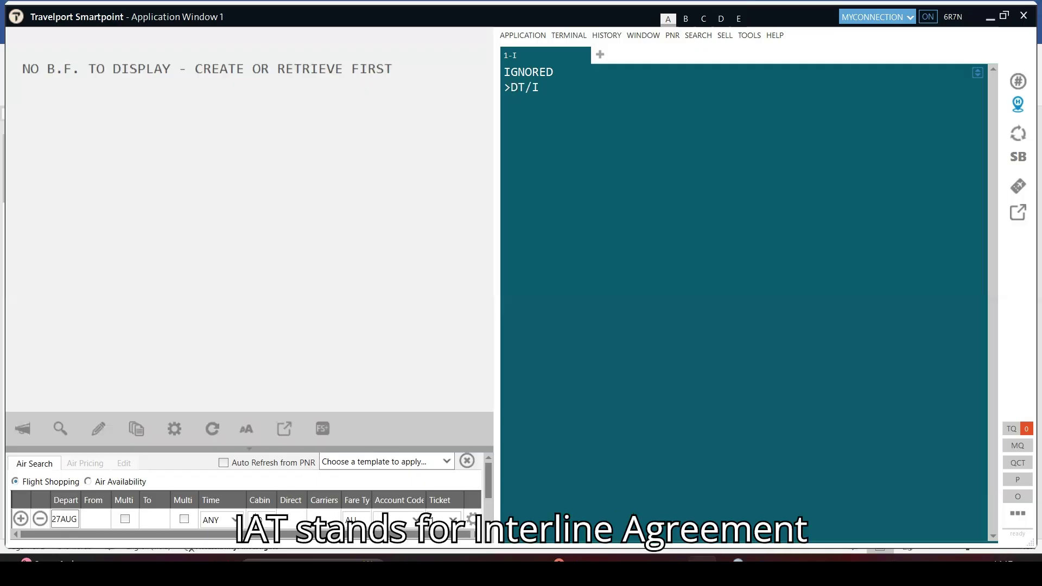
pyautogui.write('AT')
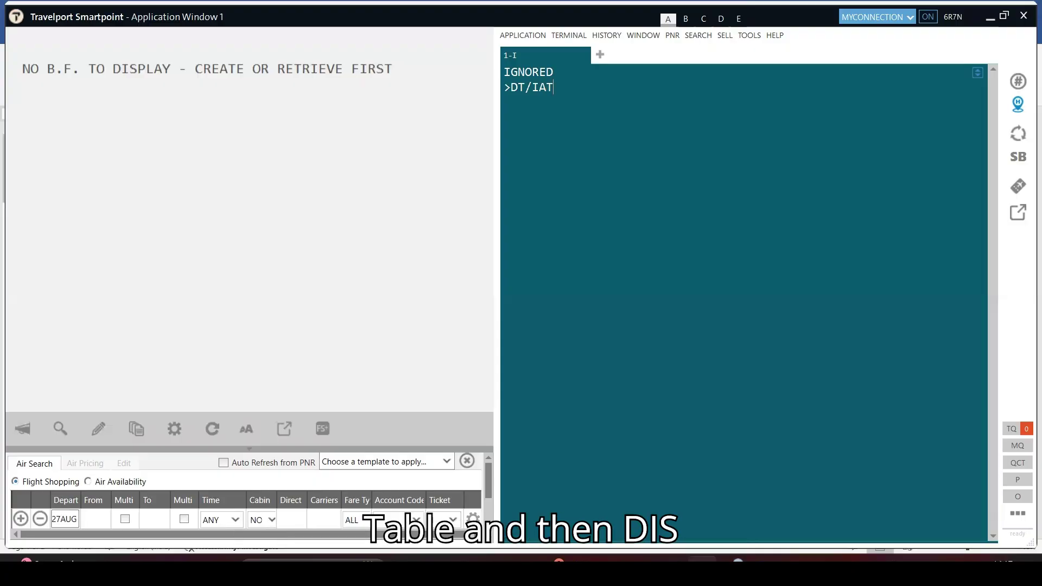
pyautogui.write('/DISAI')
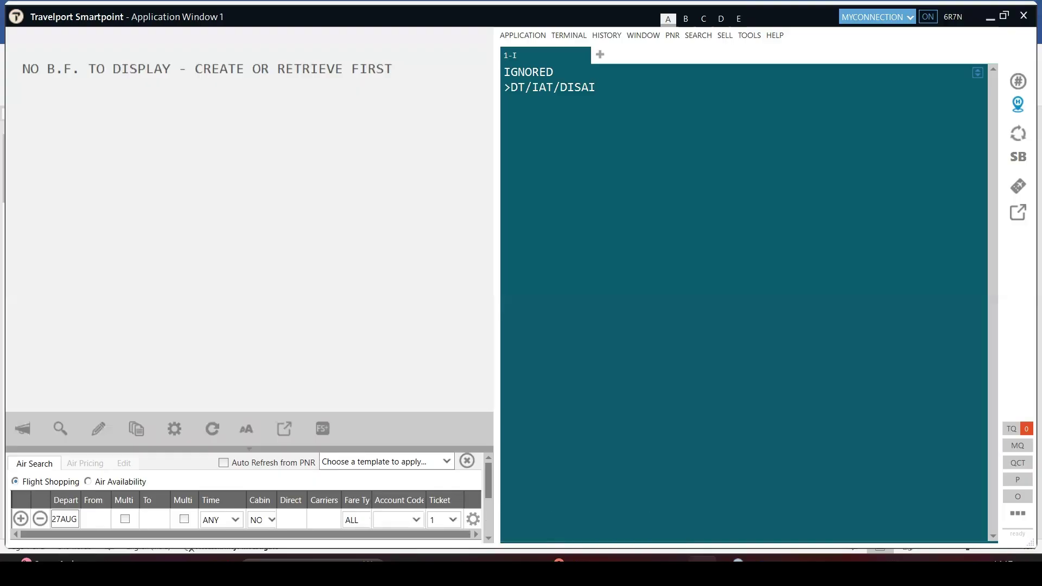
pyautogui.press('Return')
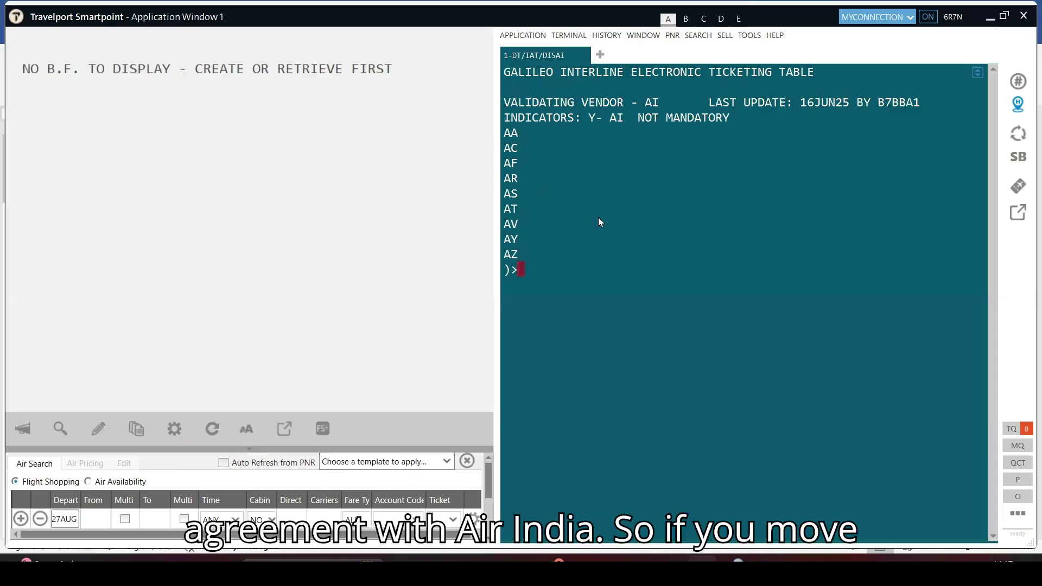
# Page the interline table forward with MD until carriers RA through TG, including SQ, appear
pyautogui.write('MD')
pyautogui.press('Return')
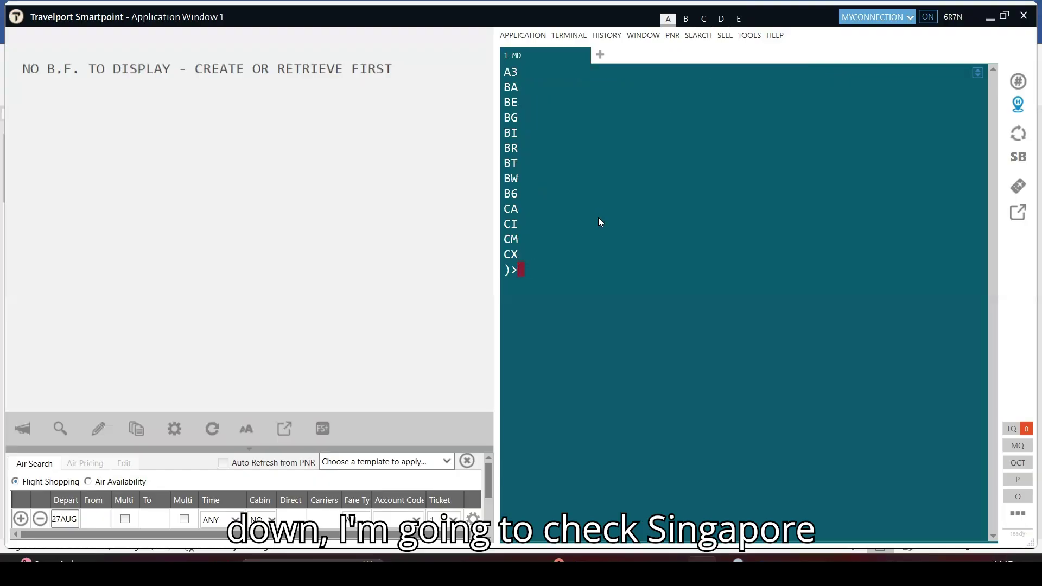
pyautogui.write('MD')
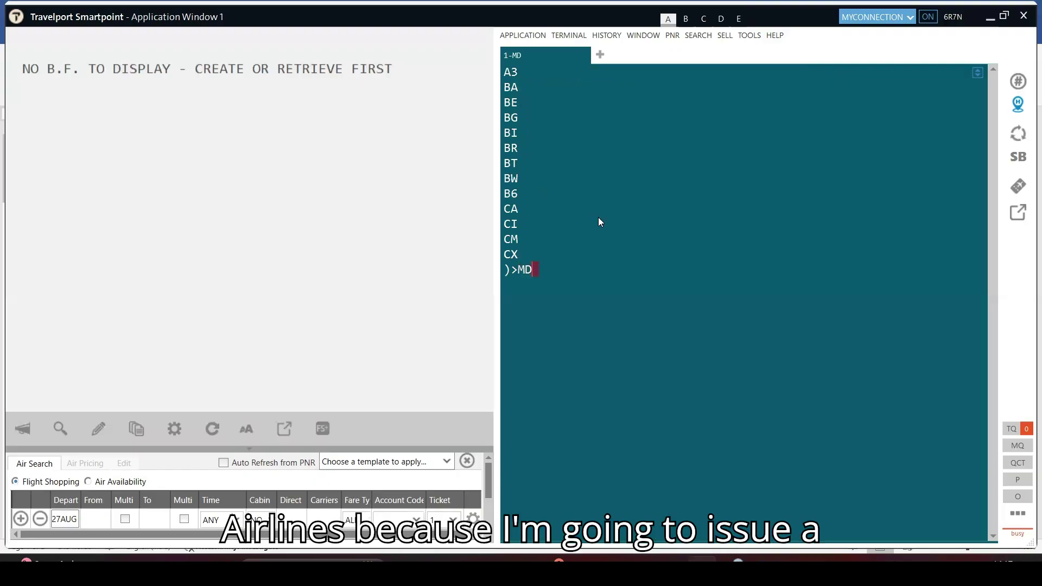
pyautogui.press('Return')
pyautogui.write('MD')
pyautogui.press('Return')
pyautogui.write('MD')
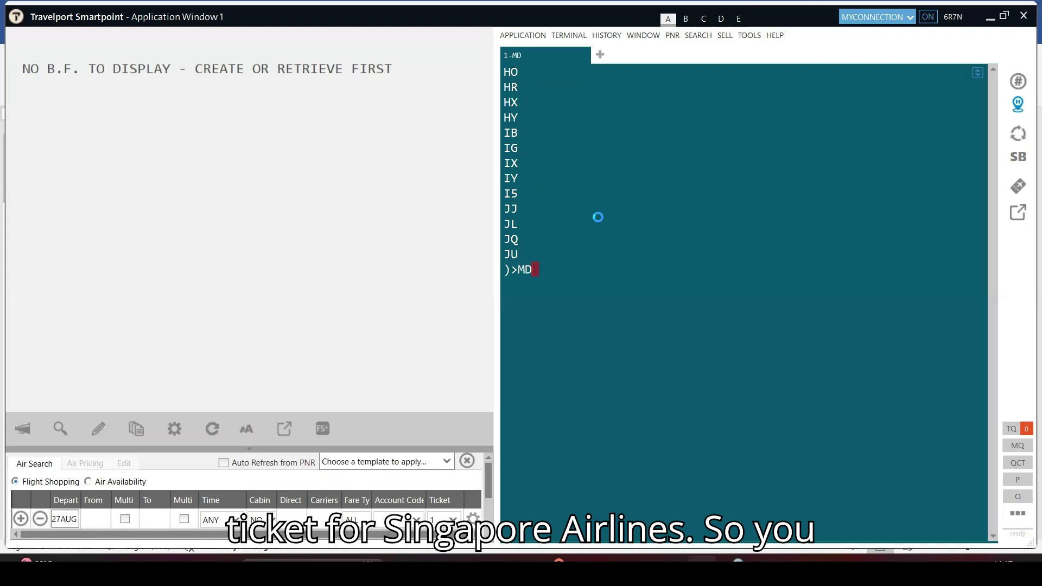
pyautogui.press('Return')
pyautogui.write('MD')
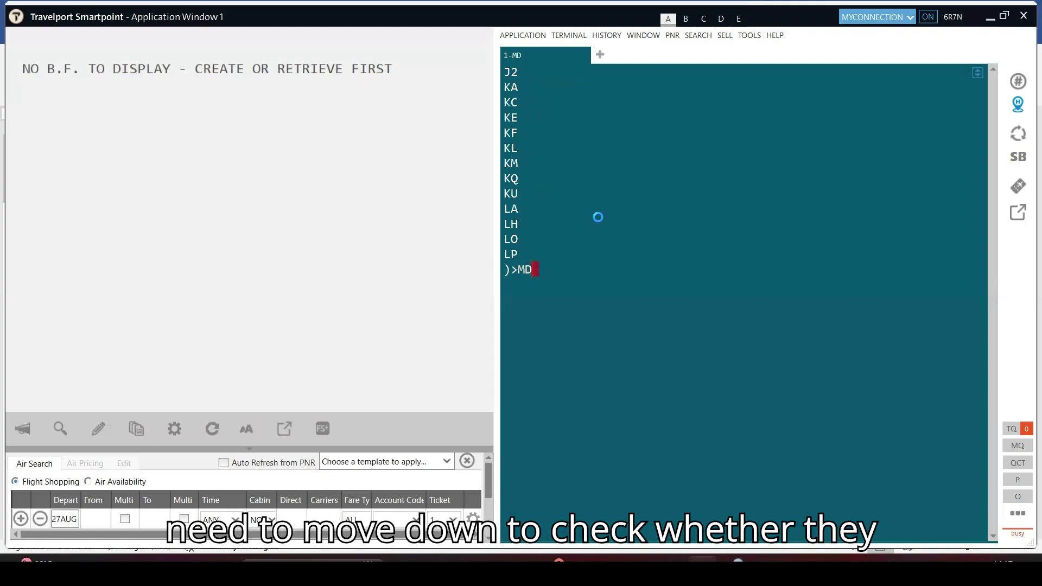
pyautogui.press('Return')
pyautogui.write('MD')
pyautogui.press('Return')
pyautogui.write('MD')
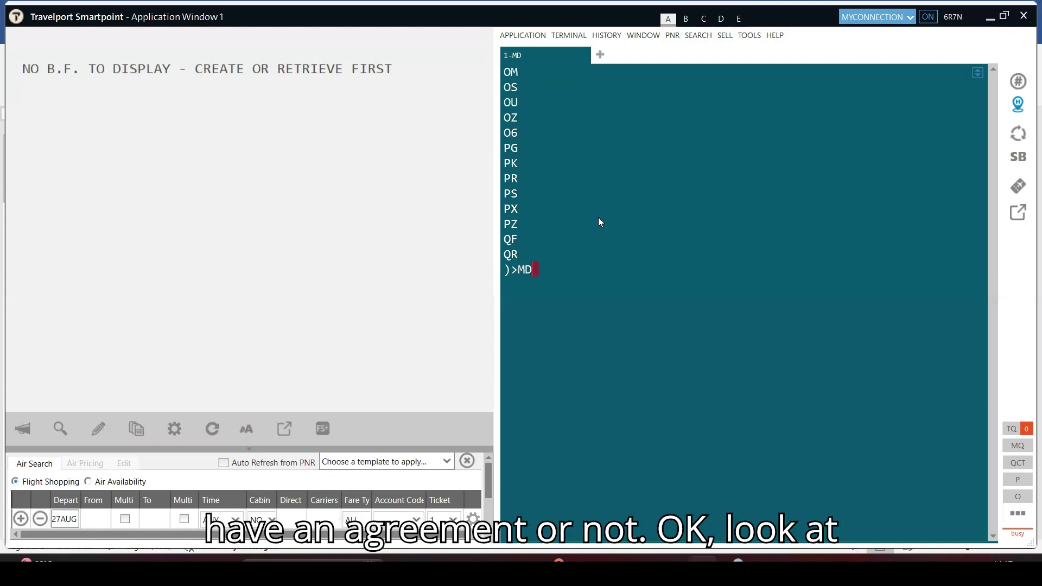
pyautogui.press('Return')
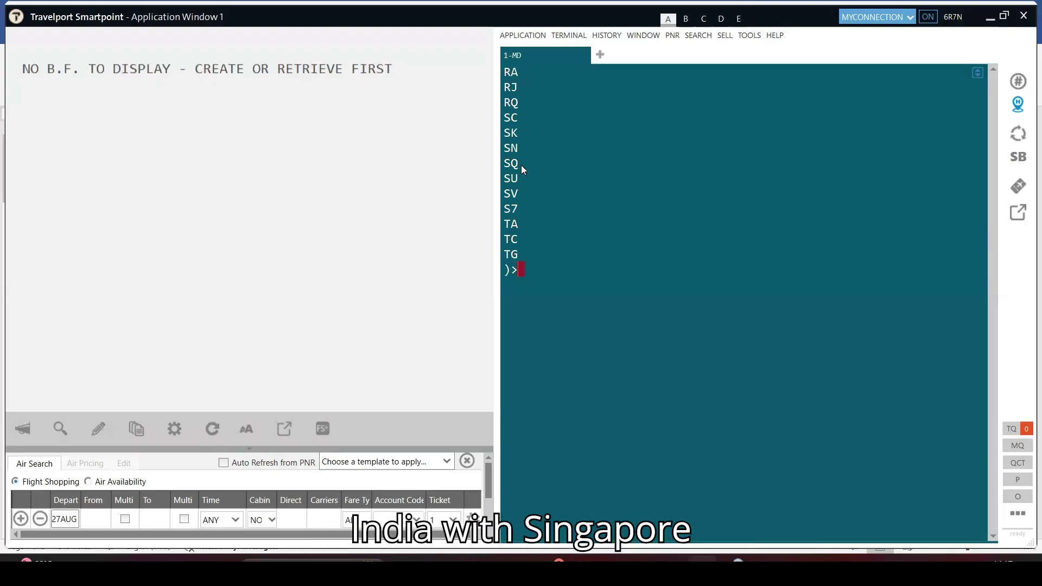
# Type a trial 'AI+SQ DELHI SYD' line, then erase it to clear the prompt
pyautogui.write('AI+SQ ')
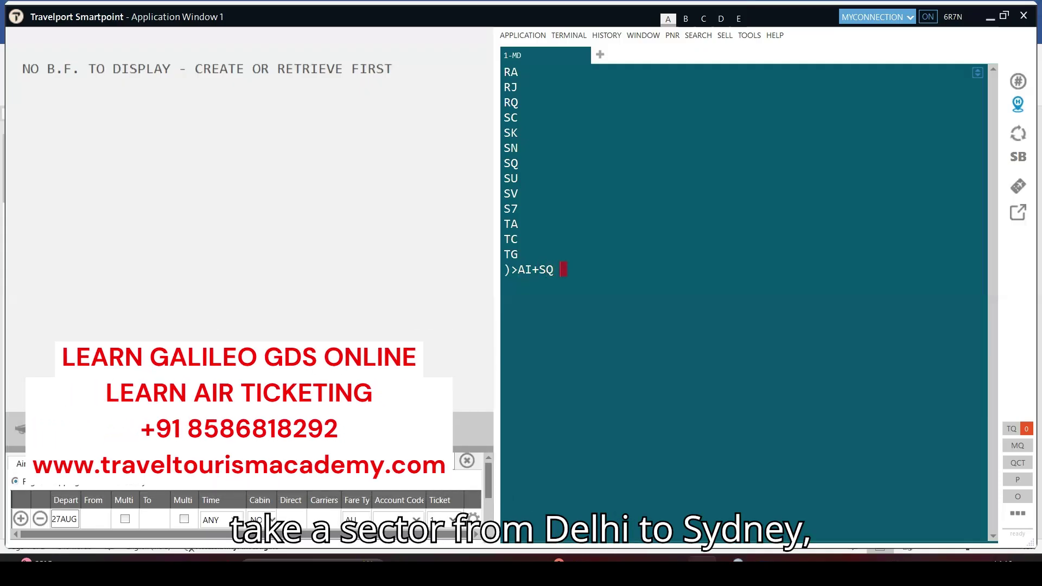
pyautogui.write('DELHI ')
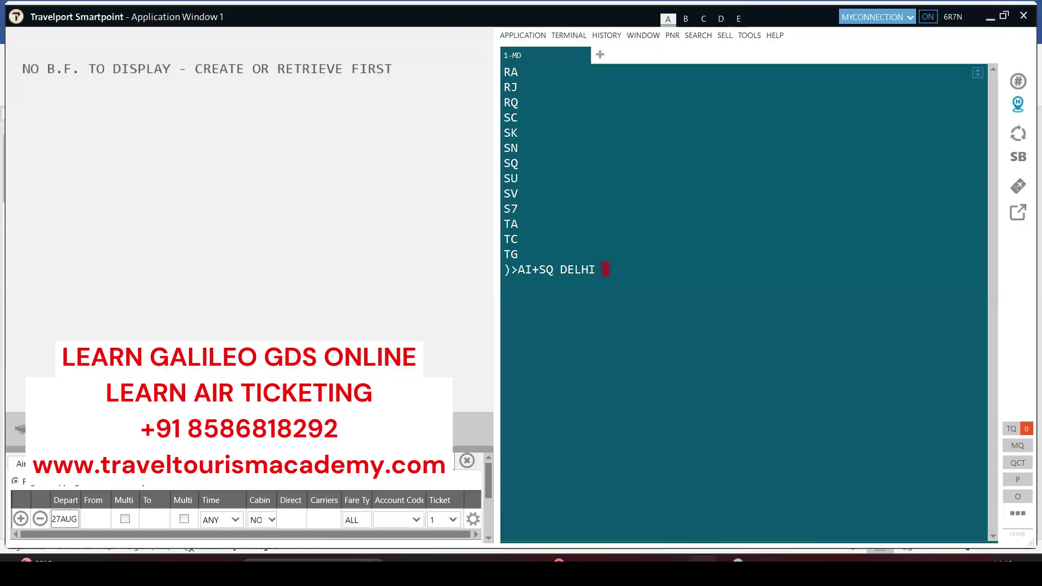
pyautogui.write('SYD')
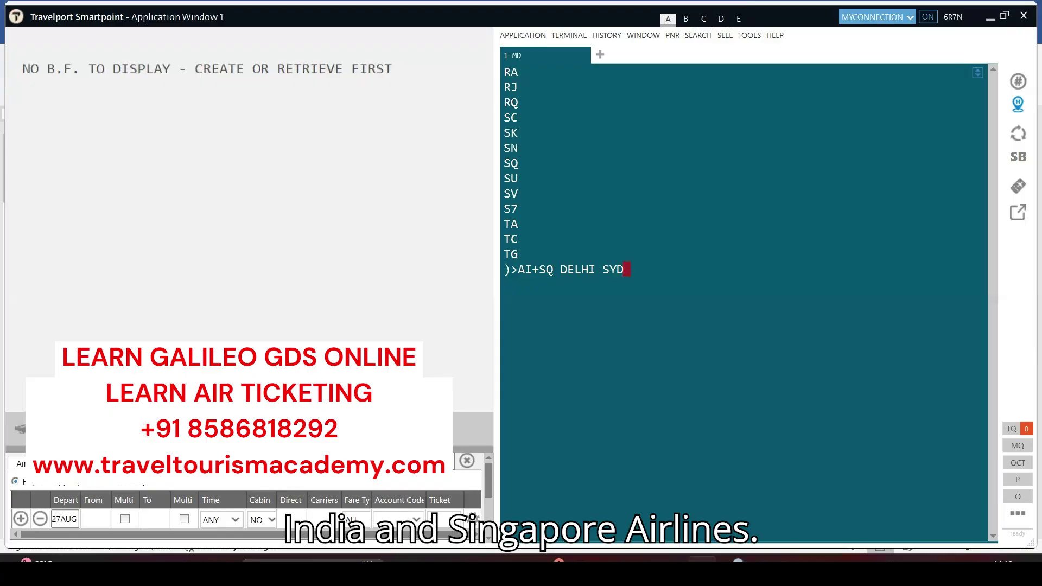
pyautogui.press('BackSpace')
pyautogui.press('BackSpace')
pyautogui.press('BackSpace')
pyautogui.press('BackSpace')
pyautogui.press('BackSpace')
pyautogui.press('BackSpace')
pyautogui.press('BackSpace')
pyautogui.press('BackSpace')
pyautogui.press('BackSpace')
pyautogui.press('BackSpace')
pyautogui.press('BackSpace')
pyautogui.press('BackSpace')
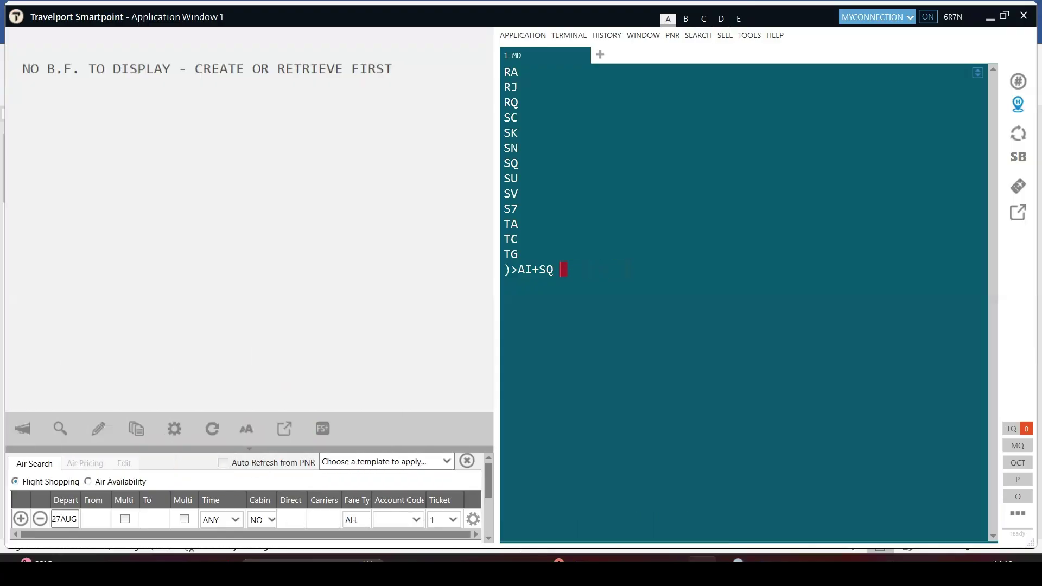
pyautogui.press('BackSpace')
pyautogui.press('BackSpace')
pyautogui.press('BackSpace')
# Request 15SEP Delhi–Sydney availability with A15SEPDELSYD and scroll to the AI2380/SQ 211 option
pyautogui.write('A')
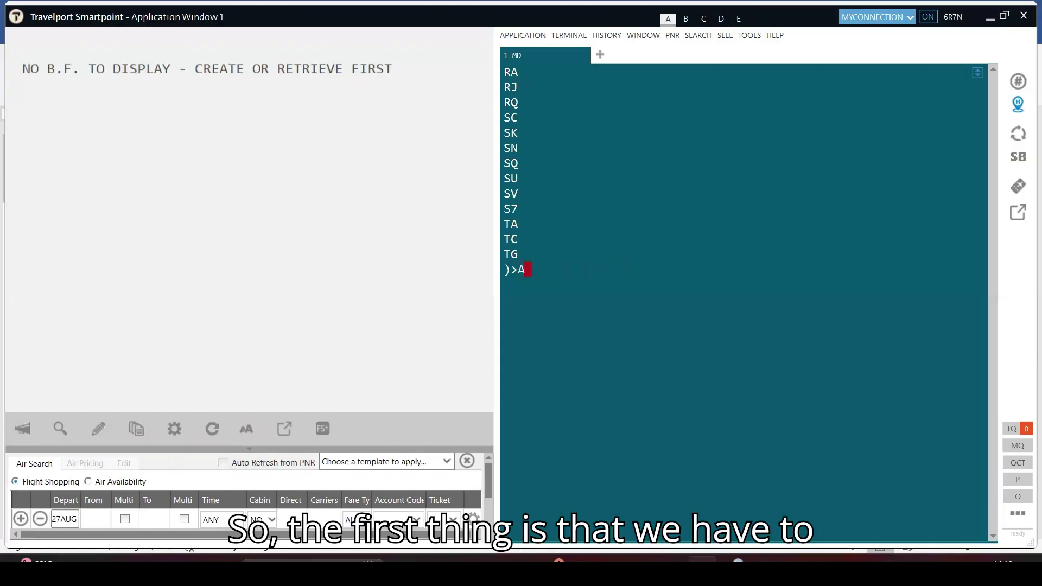
pyautogui.write('15SEP')
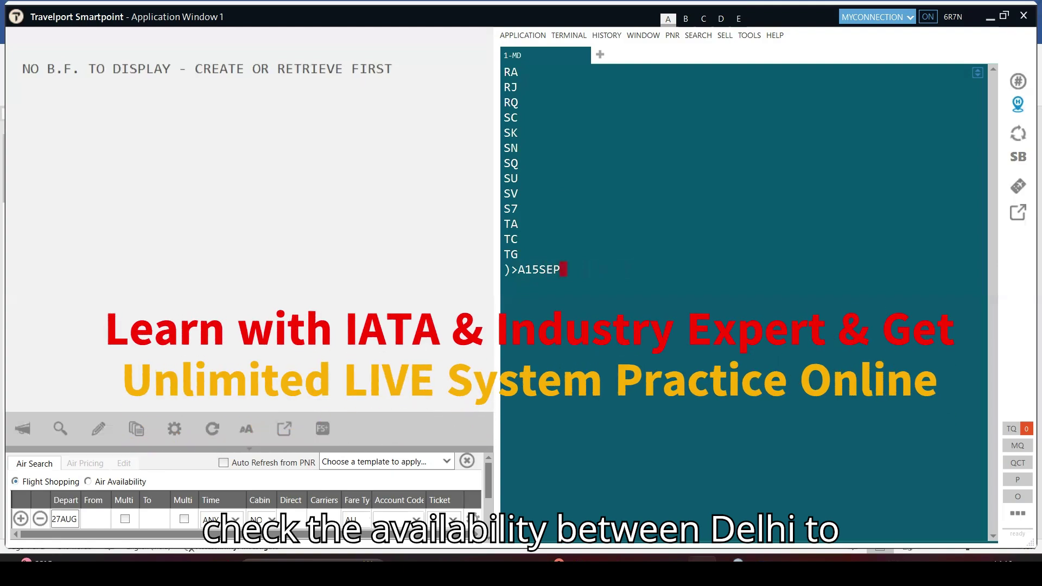
pyautogui.write('DELSYD')
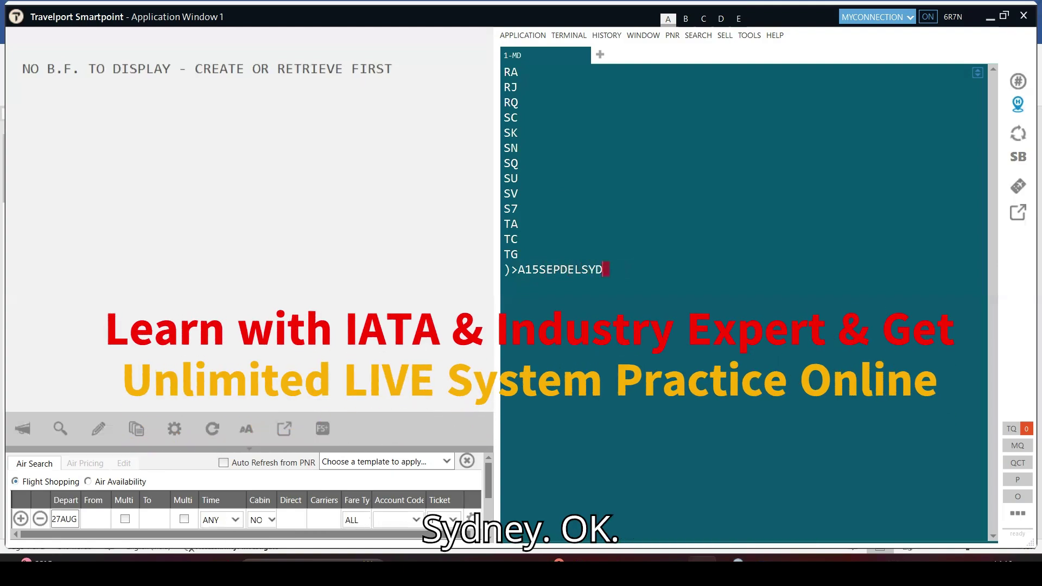
pyautogui.press('Return')
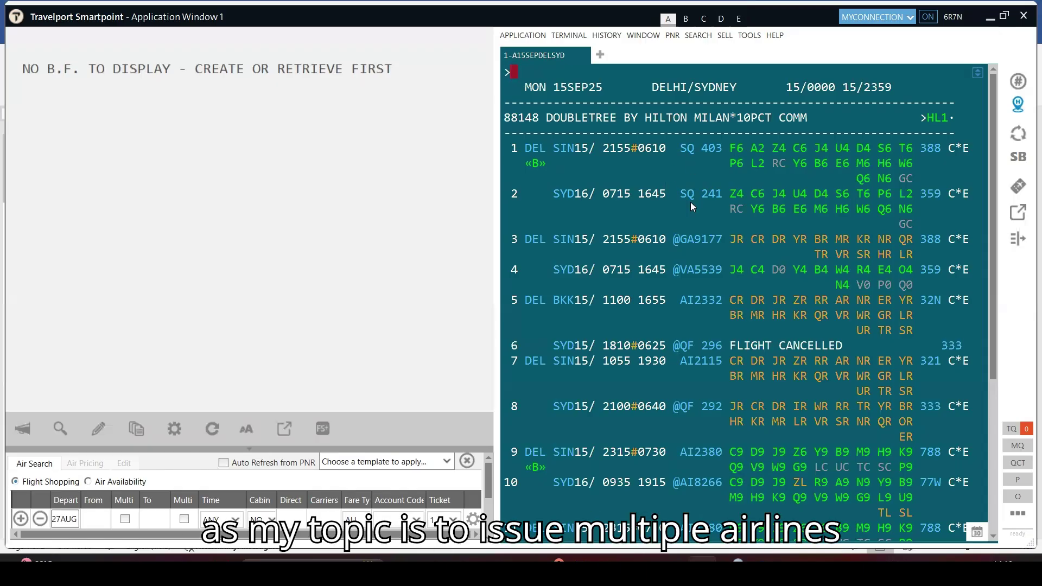
pyautogui.scroll(-3, 703, 220)
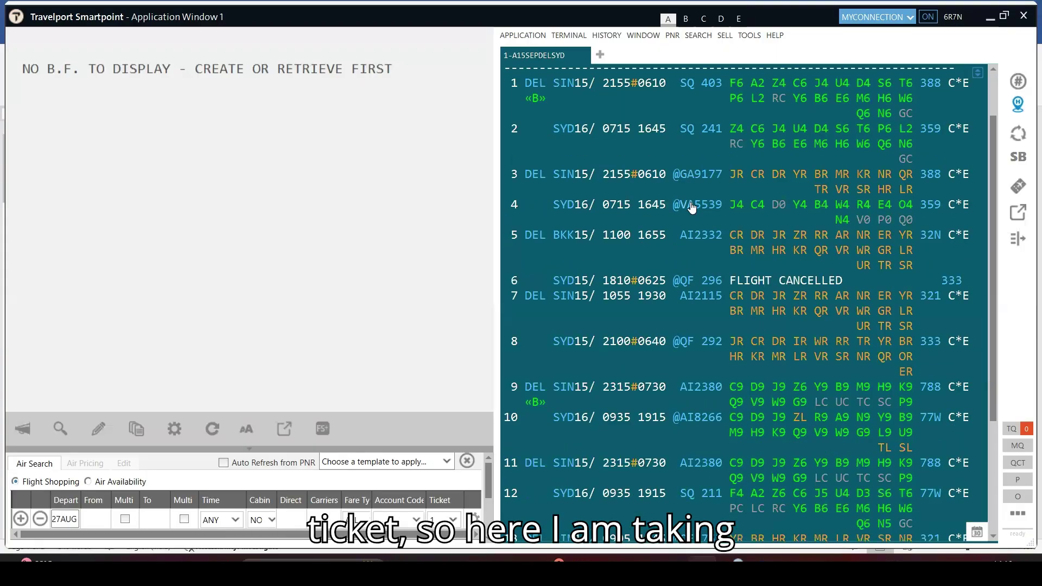
pyautogui.scroll(-2, 709, 230)
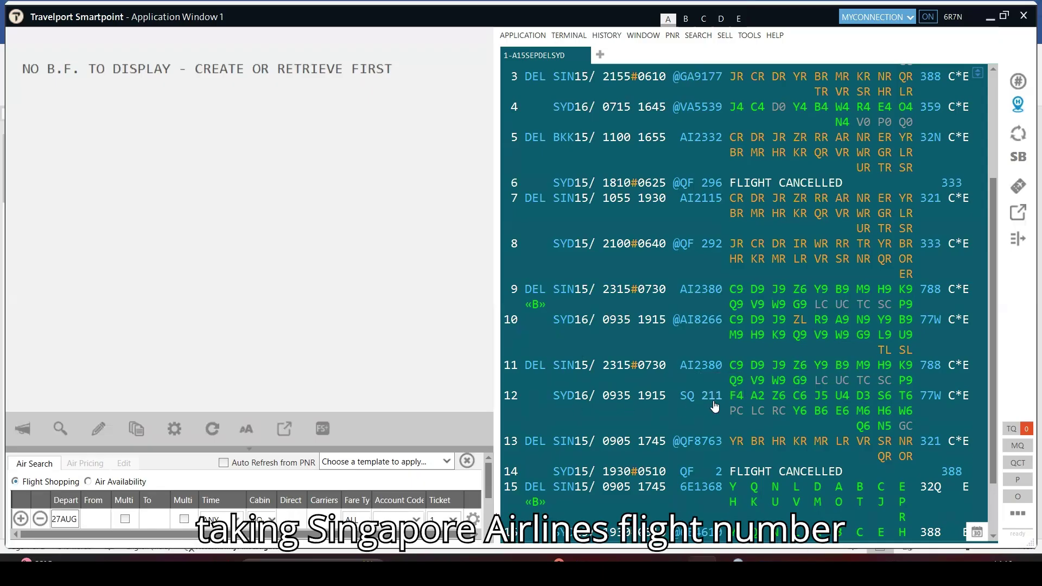
pyautogui.moveTo(714, 407)
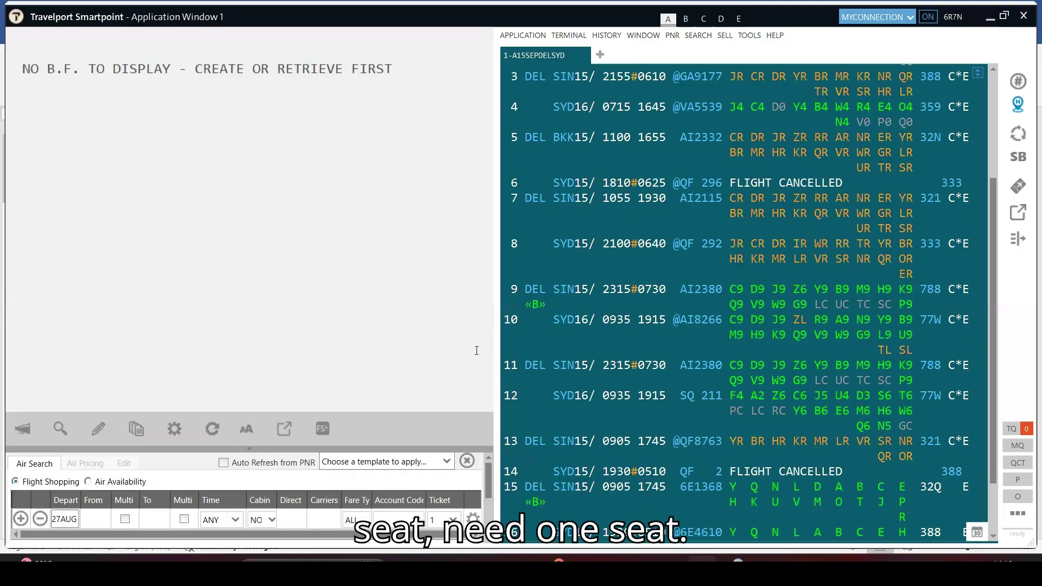
# Sell one Y-class seat on availability lines 11 and 12 with N1Y11Y12
pyautogui.write('N1')
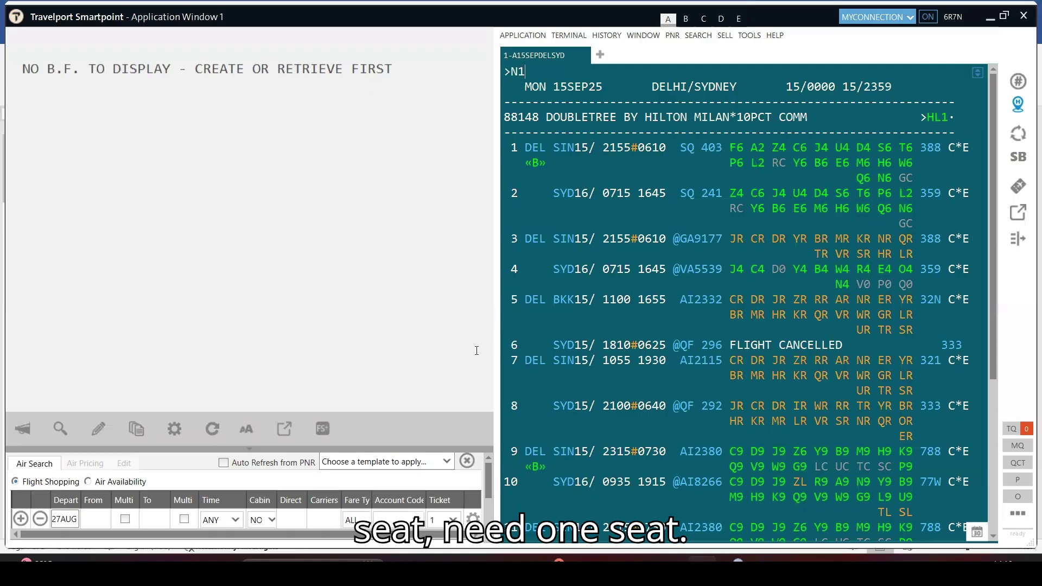
pyautogui.write('Y')
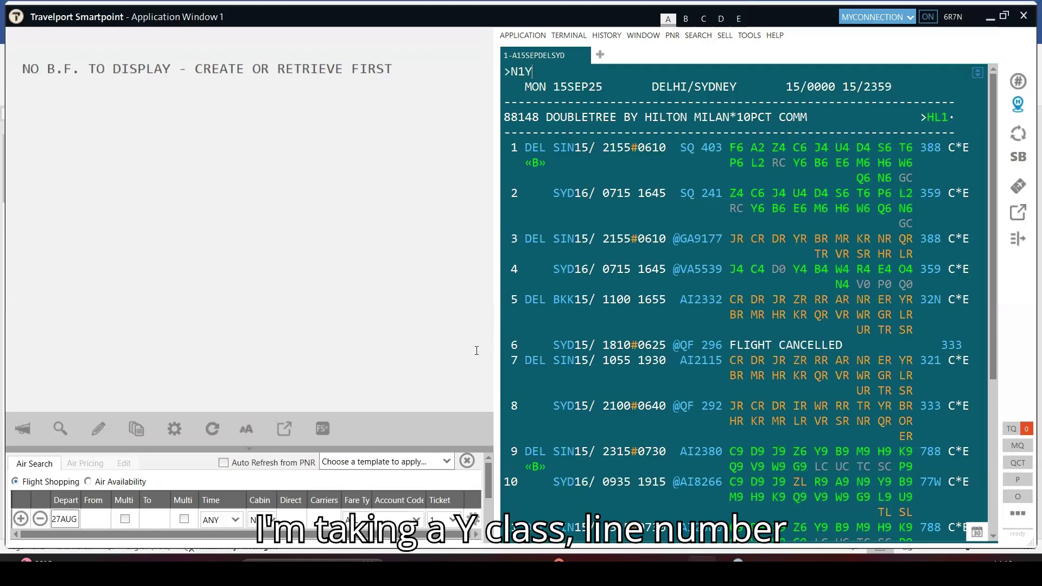
pyautogui.write('10')
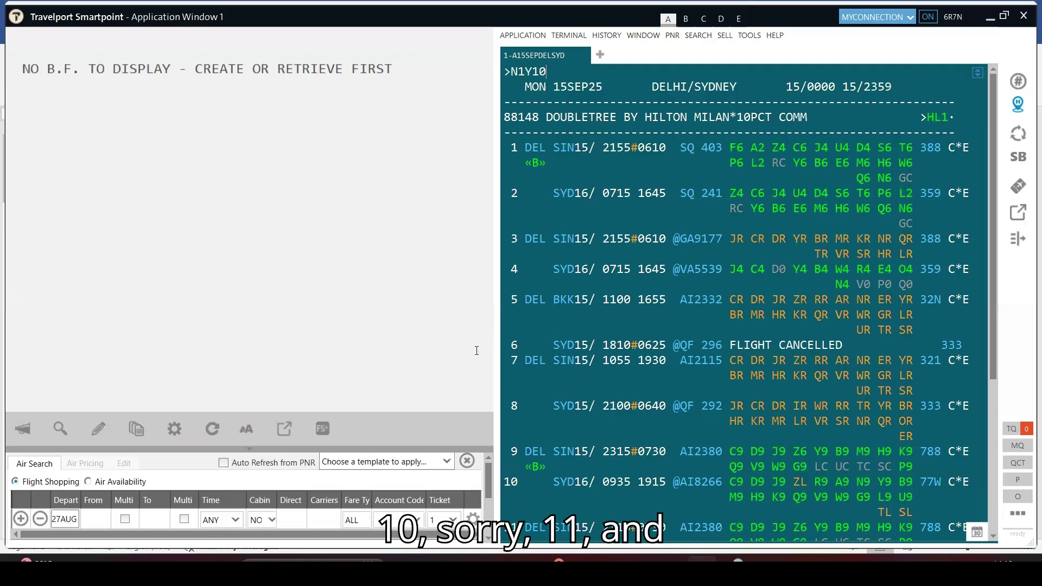
pyautogui.press('BackSpace')
pyautogui.write('11Y12')
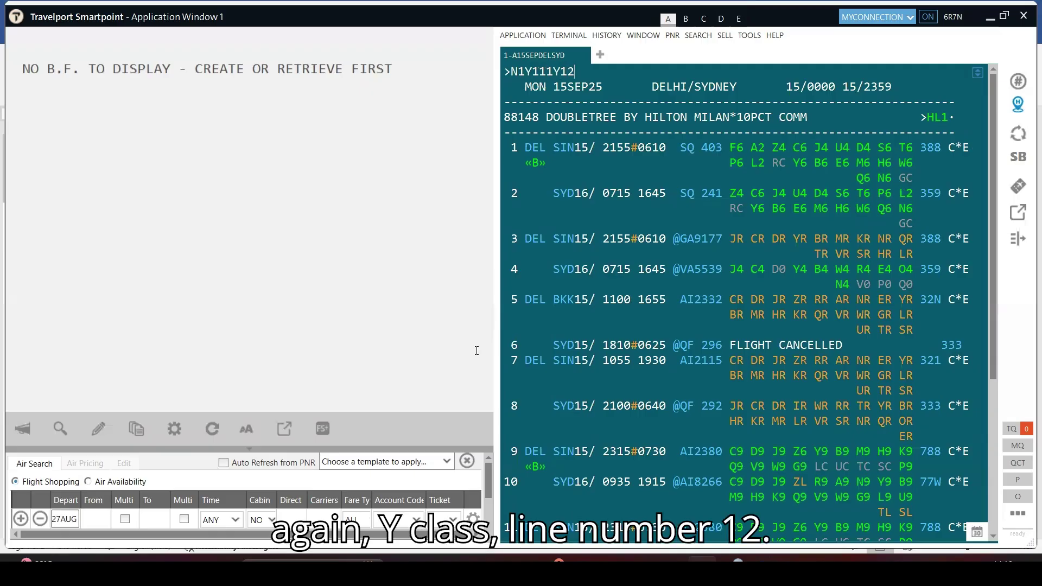
pyautogui.press('Return')
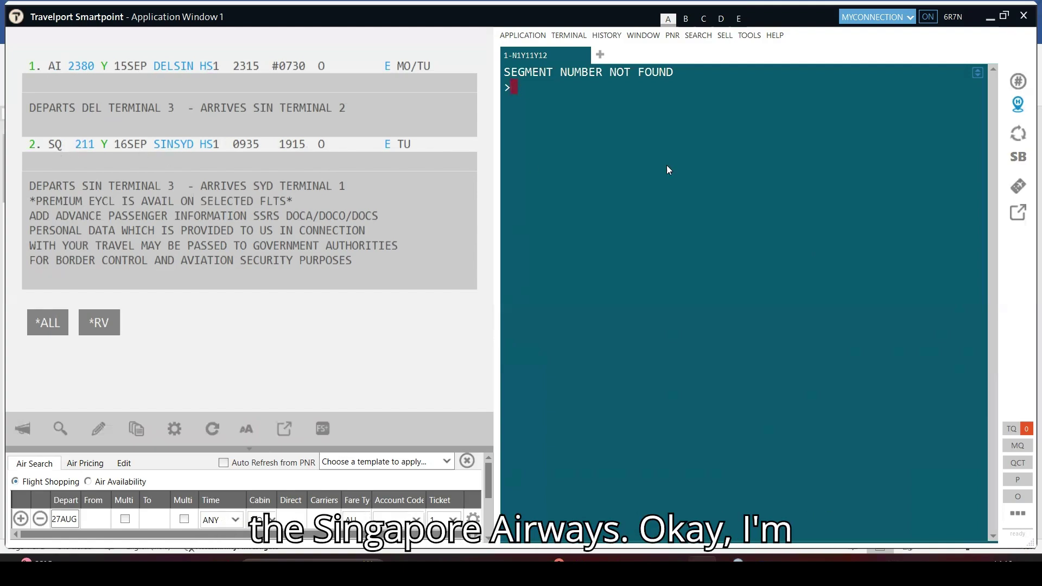
# Book Y-class return SQ 222 Sydney–Singapore and AI 2383 Singapore–Delhi on 25SEP, then display the itinerary
pyautogui.write('AR#')
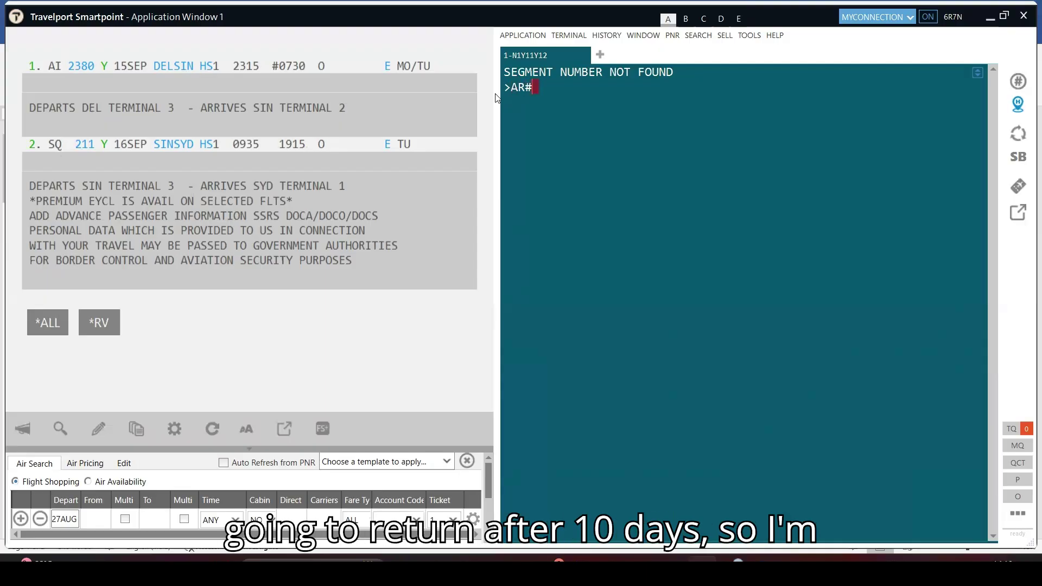
pyautogui.write('10')
pyautogui.press('Return')
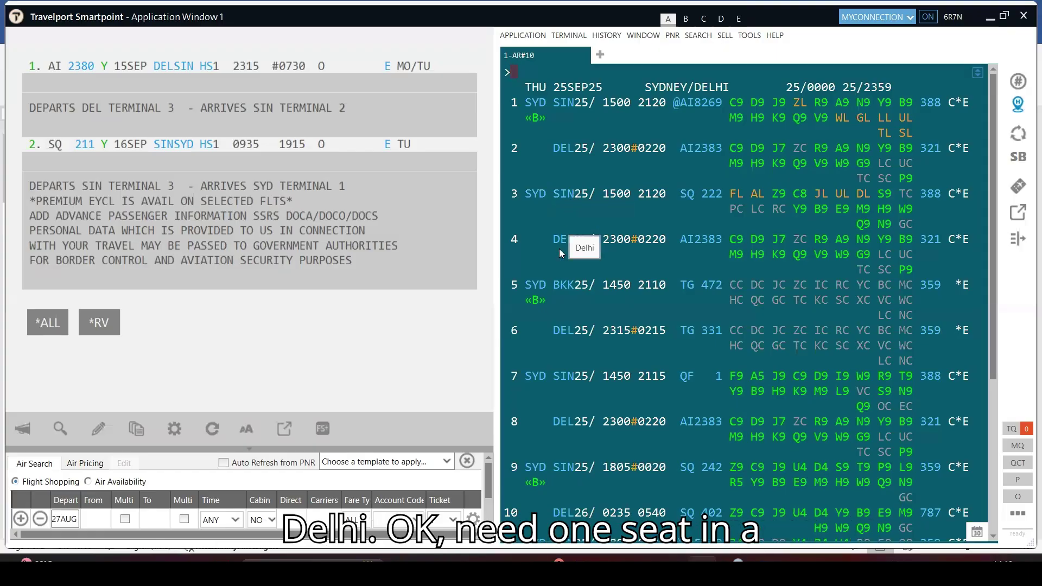
pyautogui.write('N1')
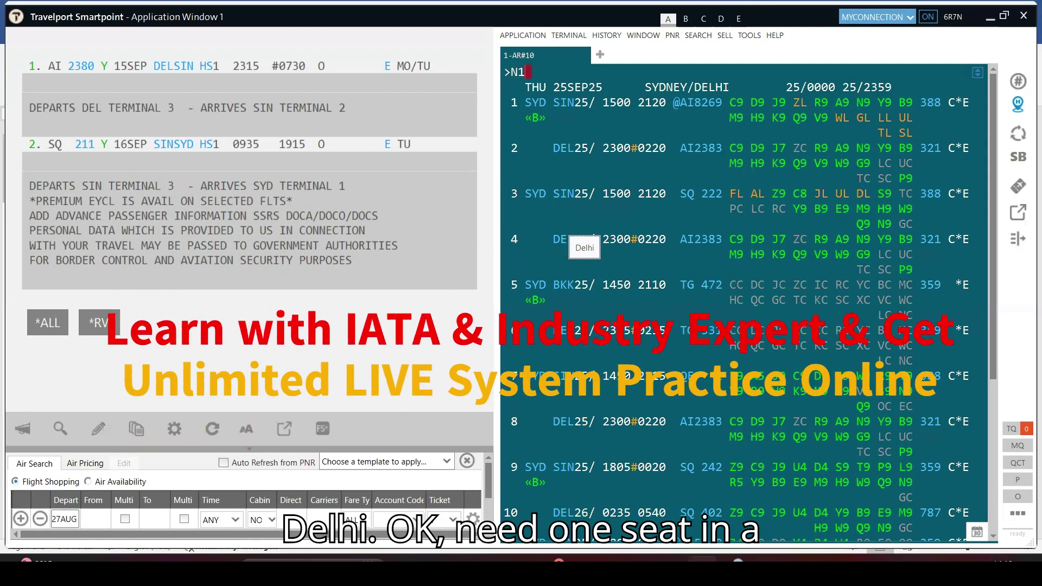
pyautogui.write('Y')
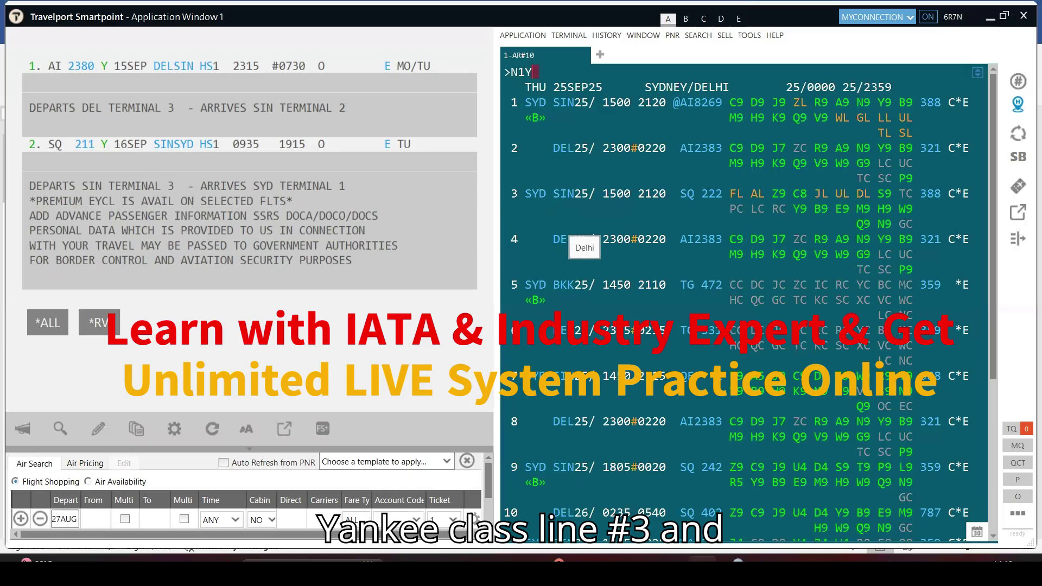
pyautogui.write('3')
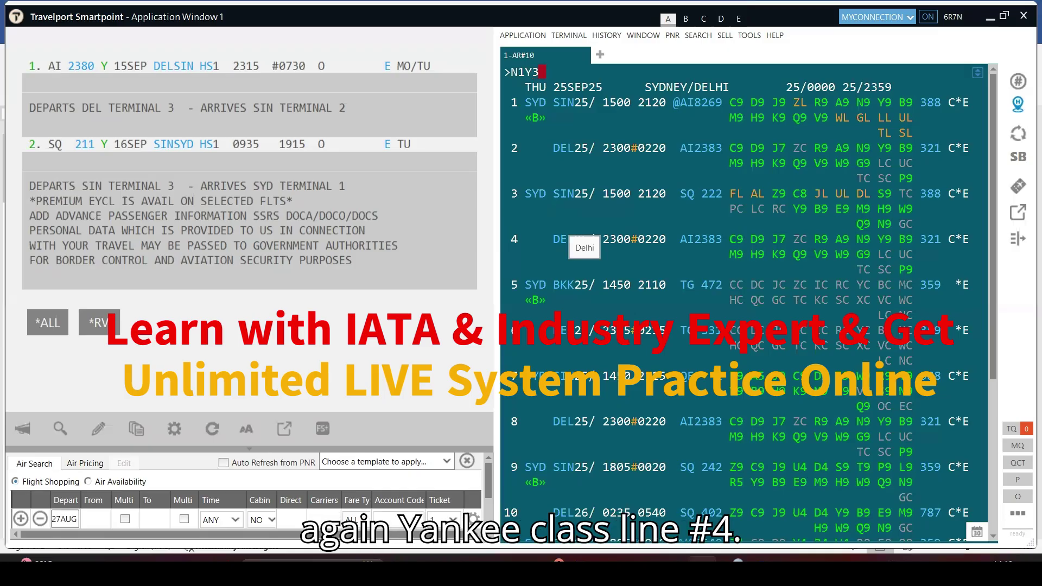
pyautogui.write('Y4')
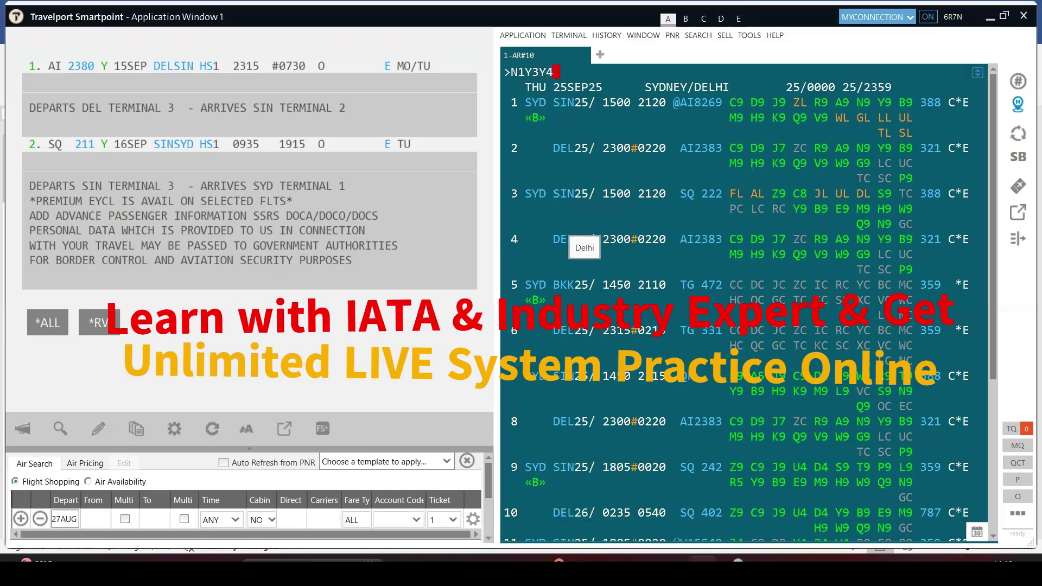
pyautogui.press('Return')
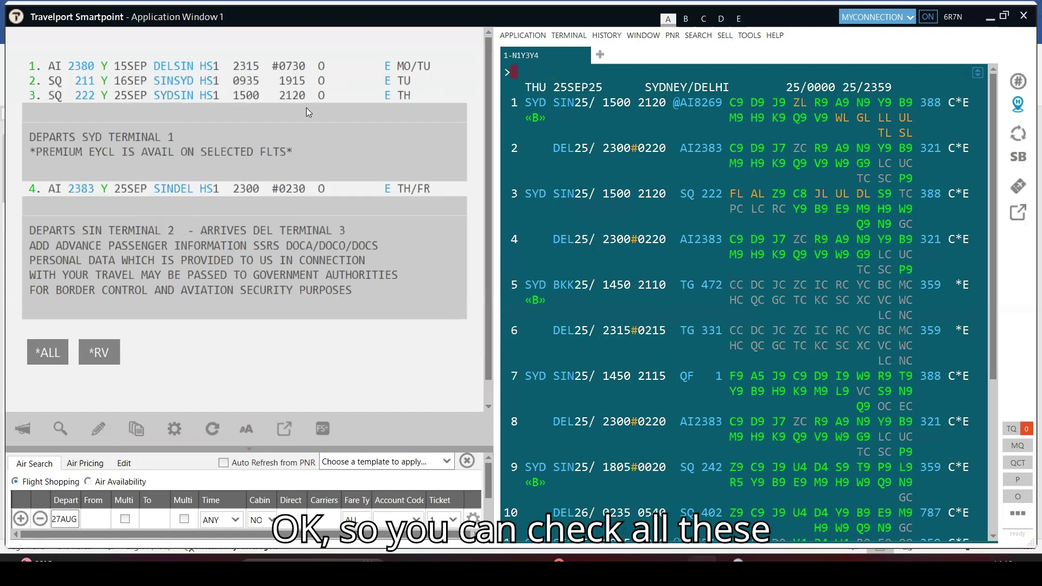
pyautogui.write('*I')
pyautogui.press('Return')
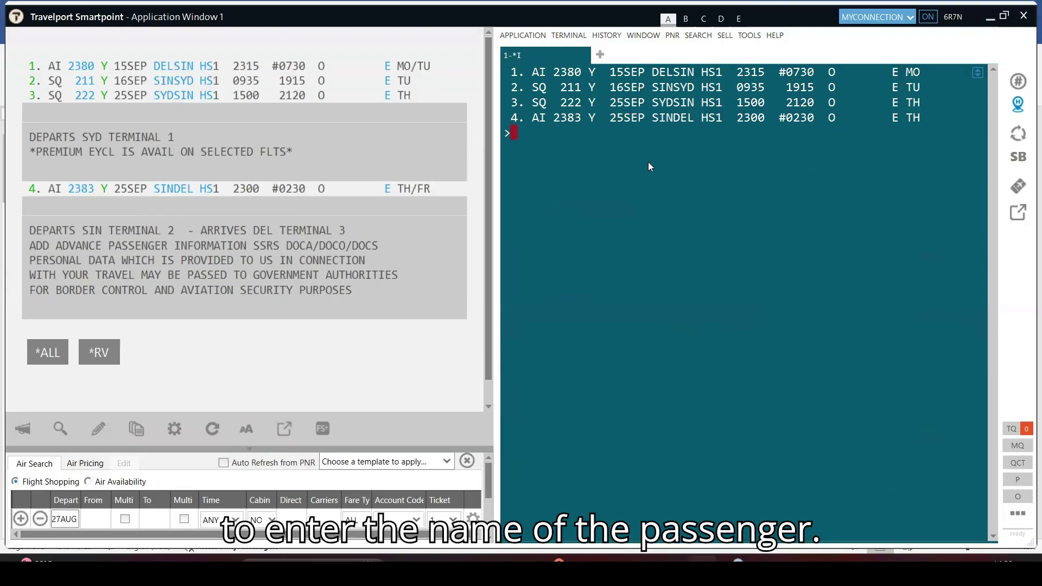
# Add the passenger's surname, first name and title MR, plus their Delhi mobile number
pyautogui.write('N.')
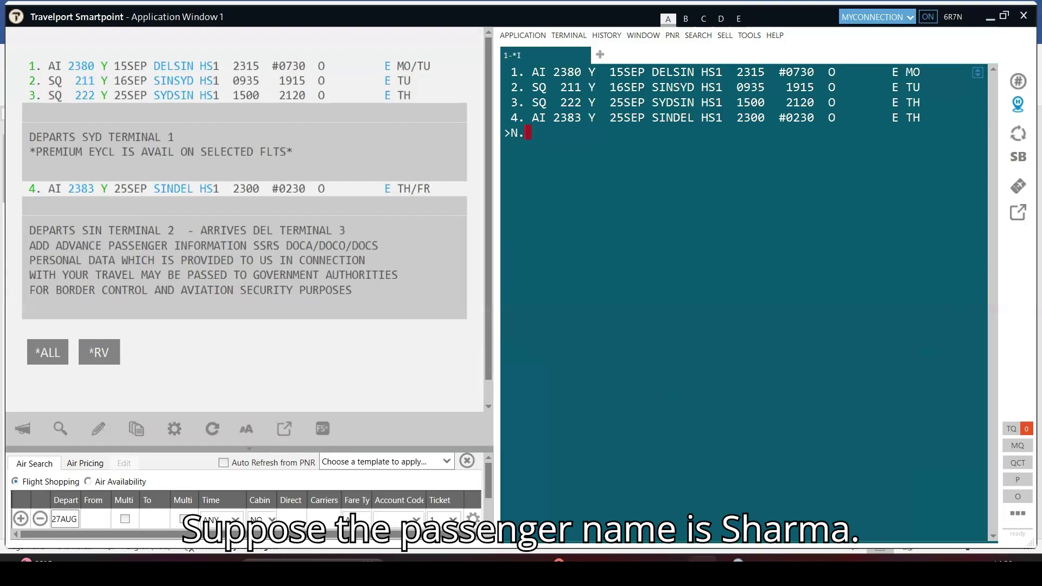
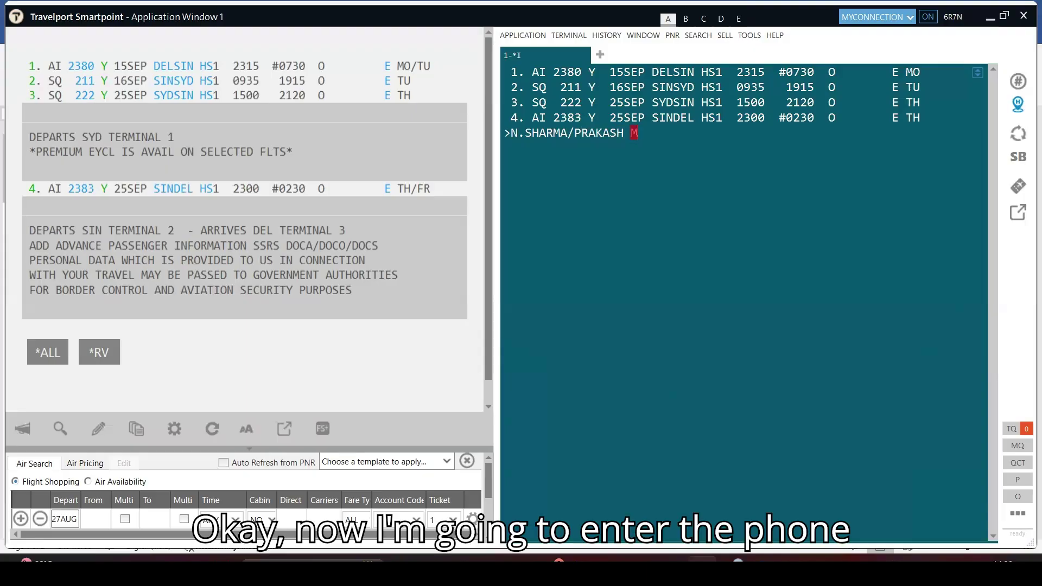
pyautogui.press('Return')
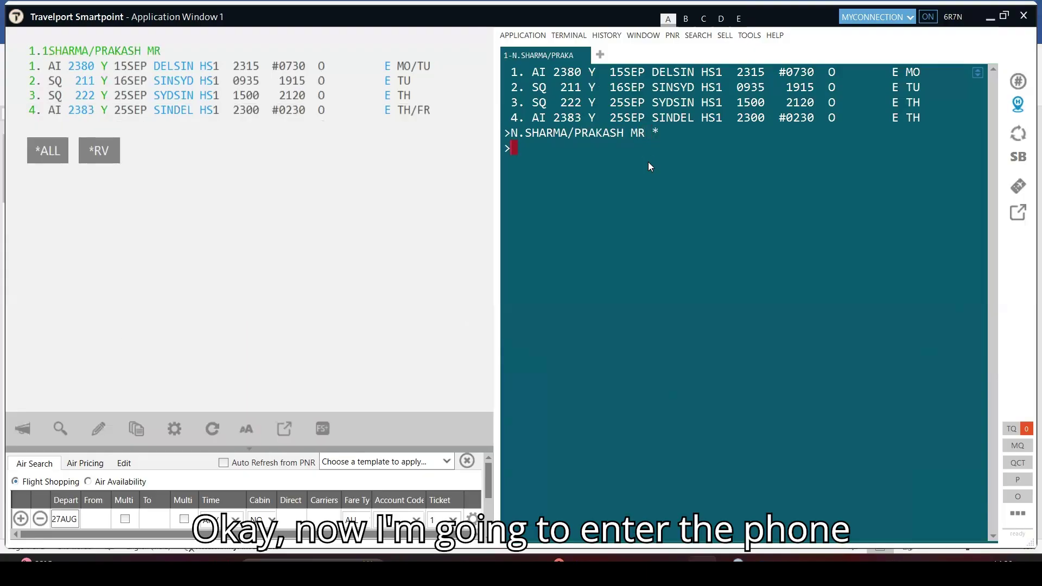
pyautogui.write('P.DEL')
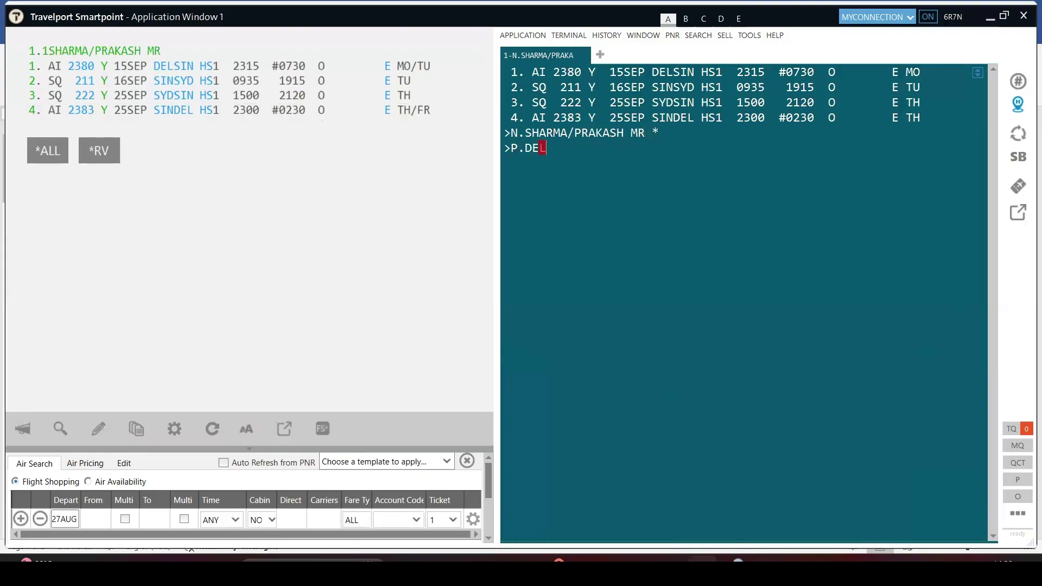
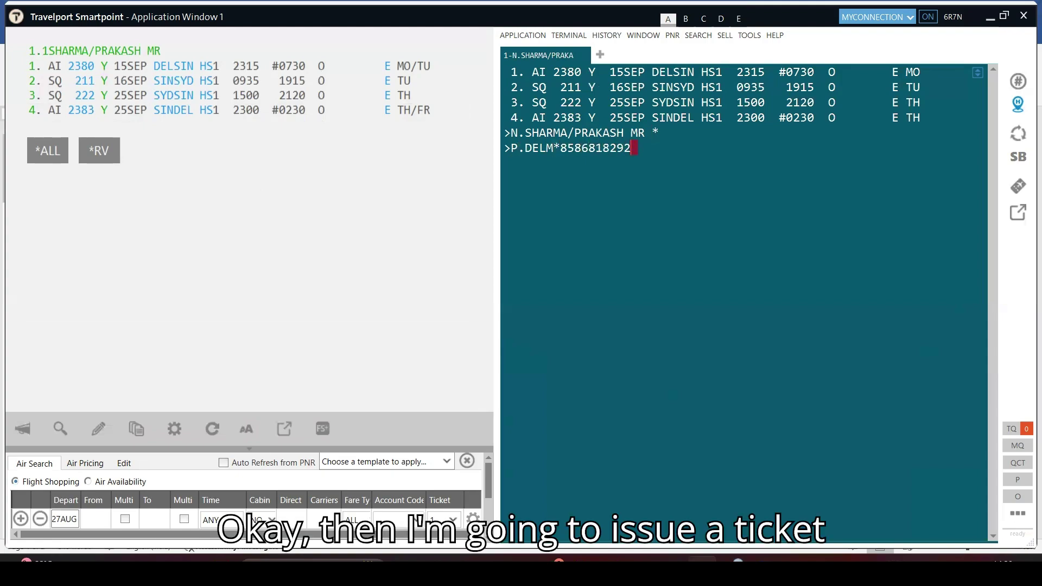
pyautogui.press('Return')
# Add the T.T* immediate ticketing arrangement to the booking
pyautogui.write('T,')
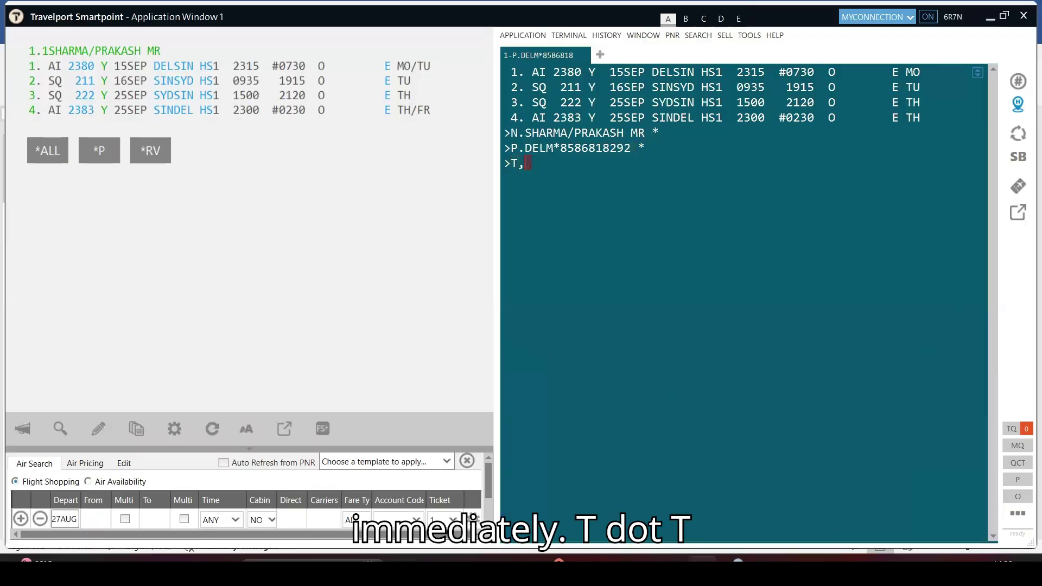
pyautogui.press('BackSpace')
pyautogui.write('.T*')
pyautogui.press('Return')
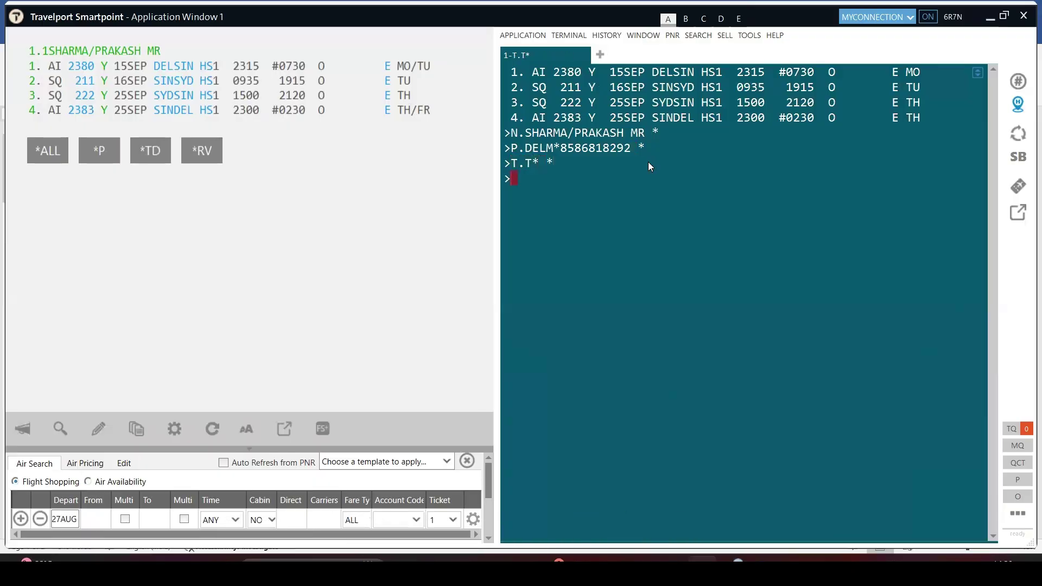
pyautogui.write('FQBB')
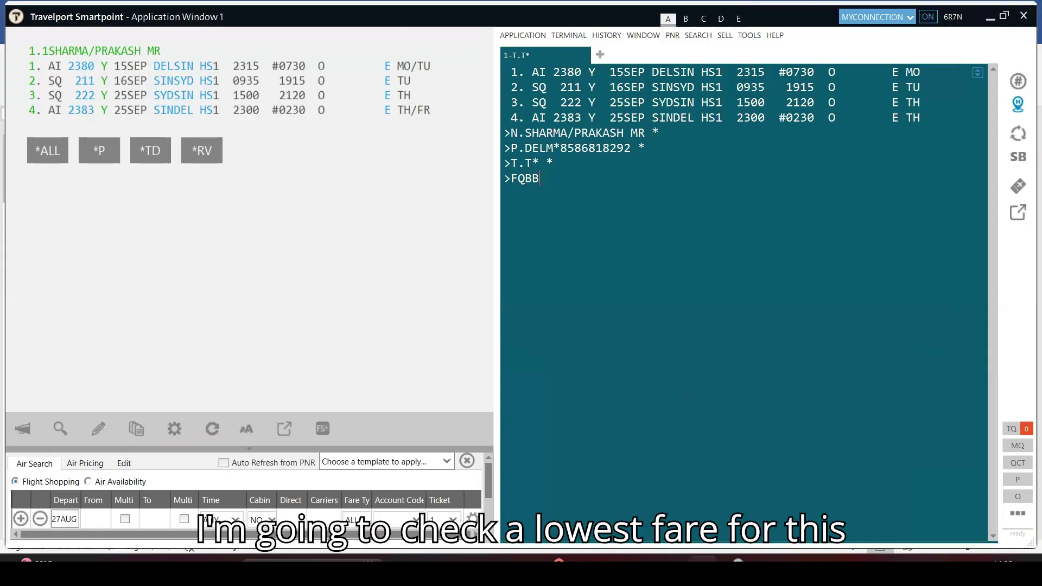
# Price with FQBB and rebook via FQBBK, moving segments 2 and 3 to N class at INR 390410
pyautogui.press('Return')
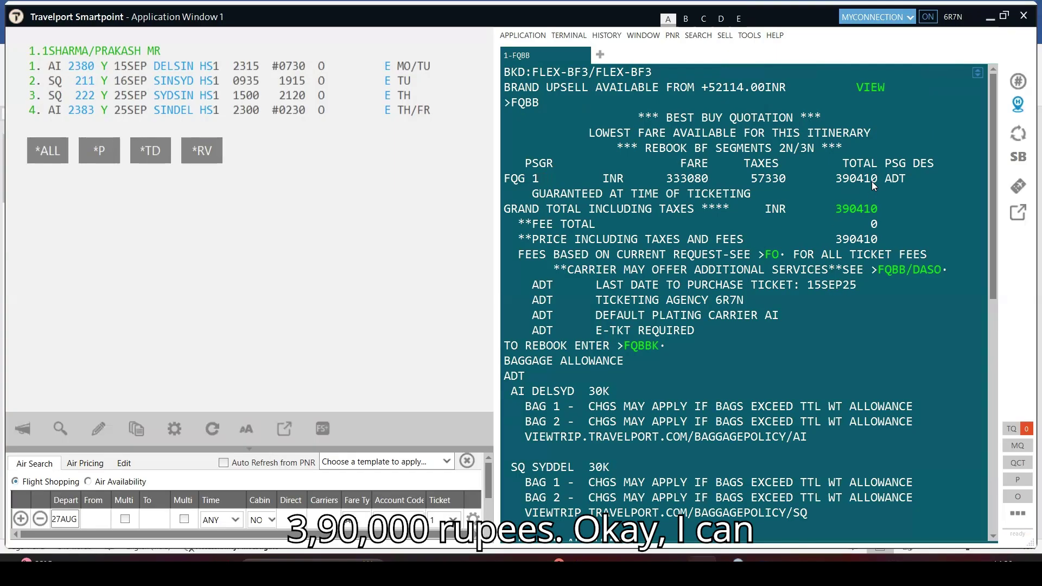
pyautogui.click(644, 348)
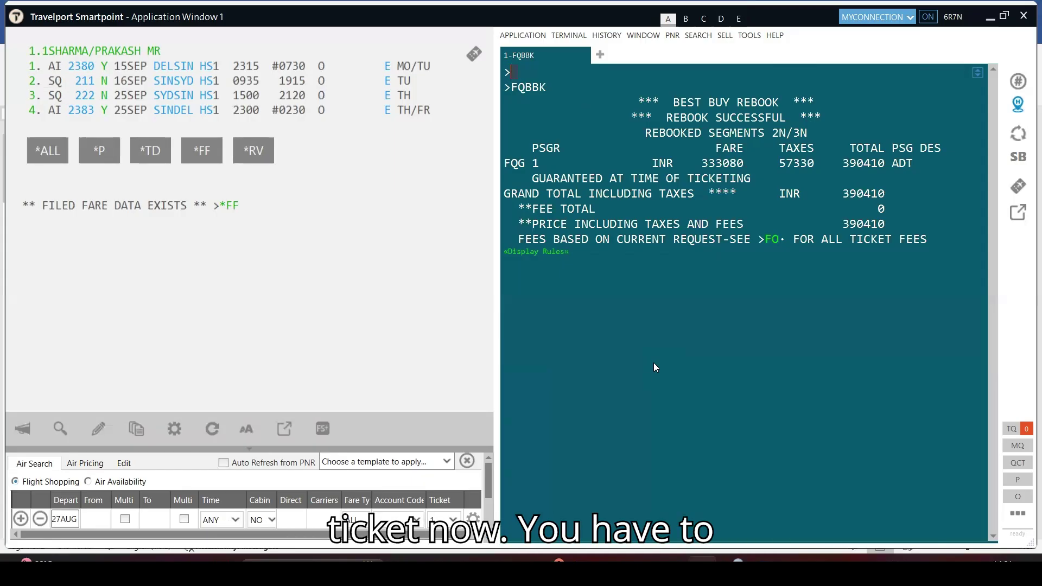
# Store cash, zero-commission ticket modifiers TMU1FS/Z0, add received-from P, then save and re-retrieve the PNR
pyautogui.write('TMU')
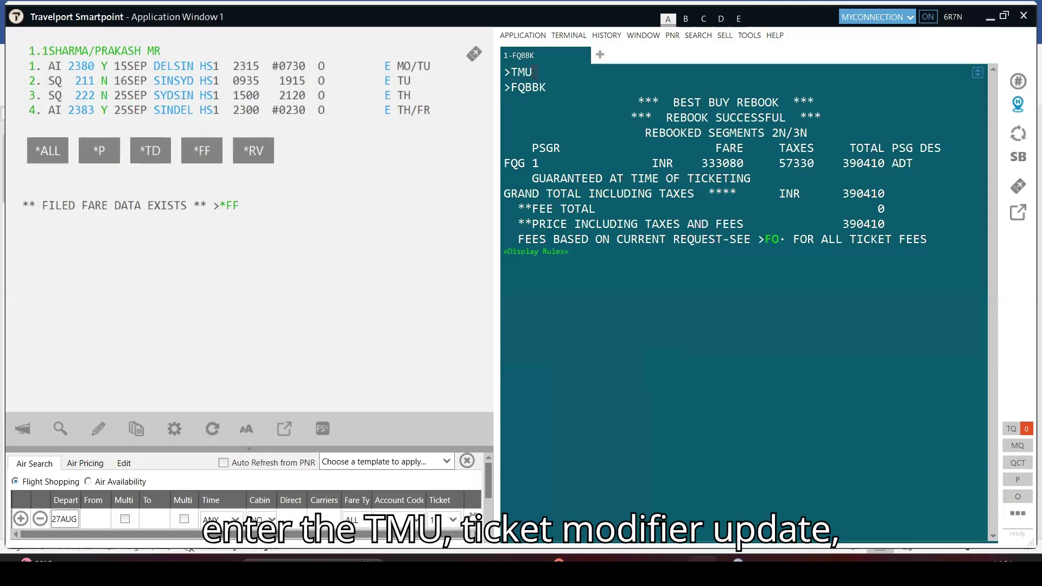
pyautogui.write('1')
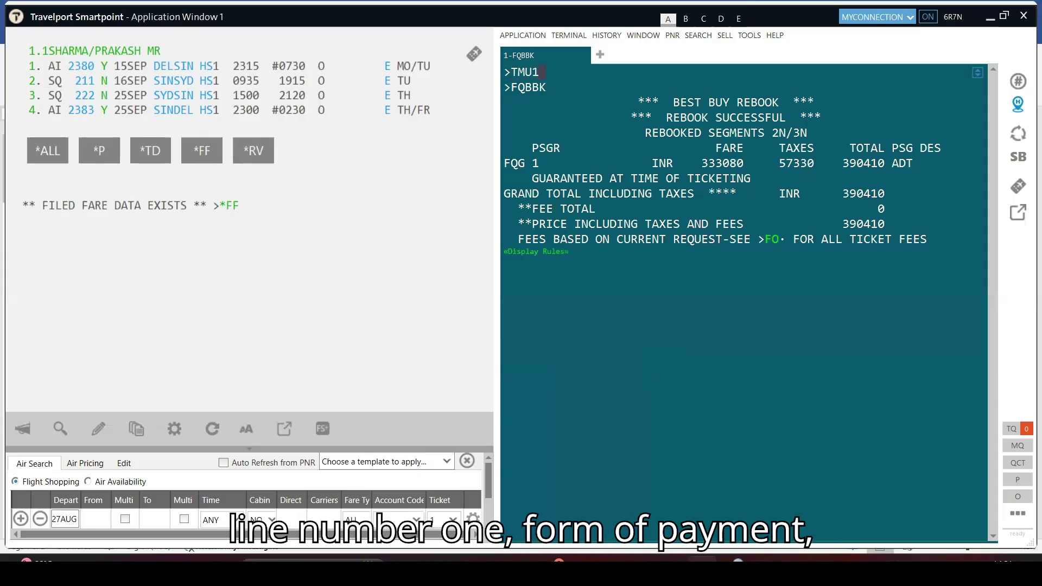
pyautogui.write('FS')
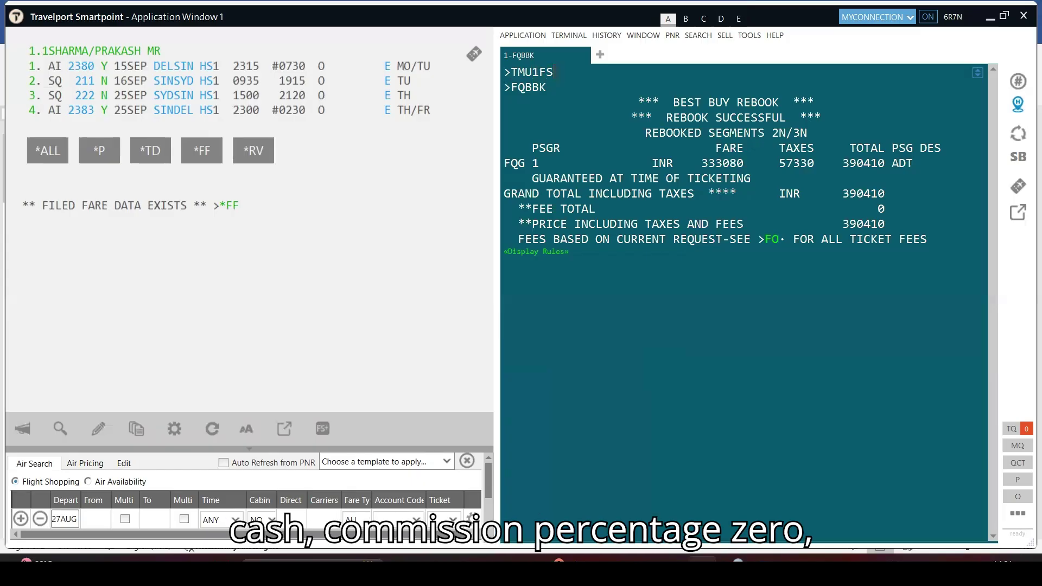
pyautogui.write('/Z0')
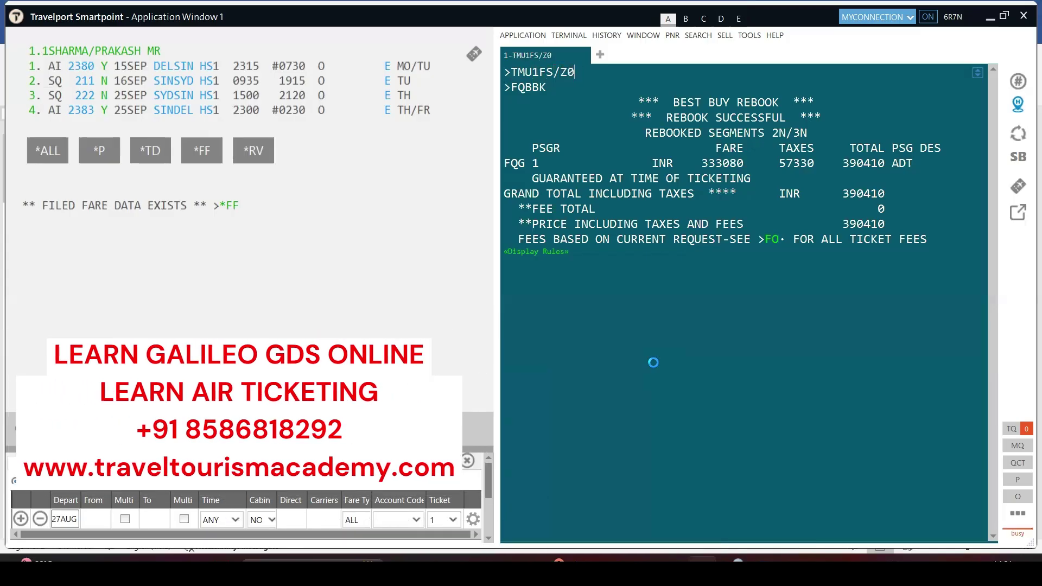
pyautogui.press('Return')
pyautogui.write('R.P')
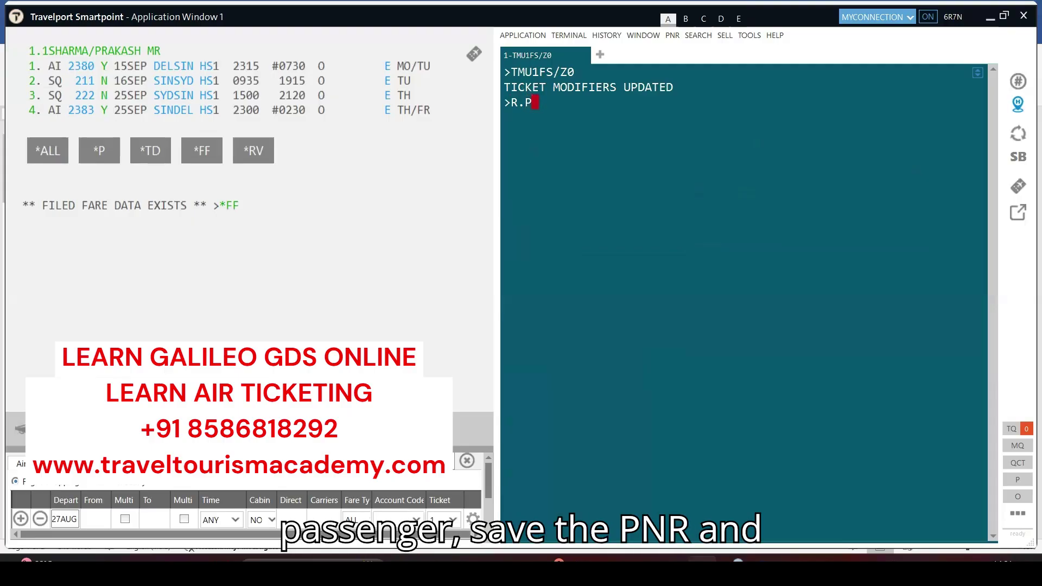
pyautogui.press('Return')
pyautogui.write('ER')
pyautogui.press('Return')
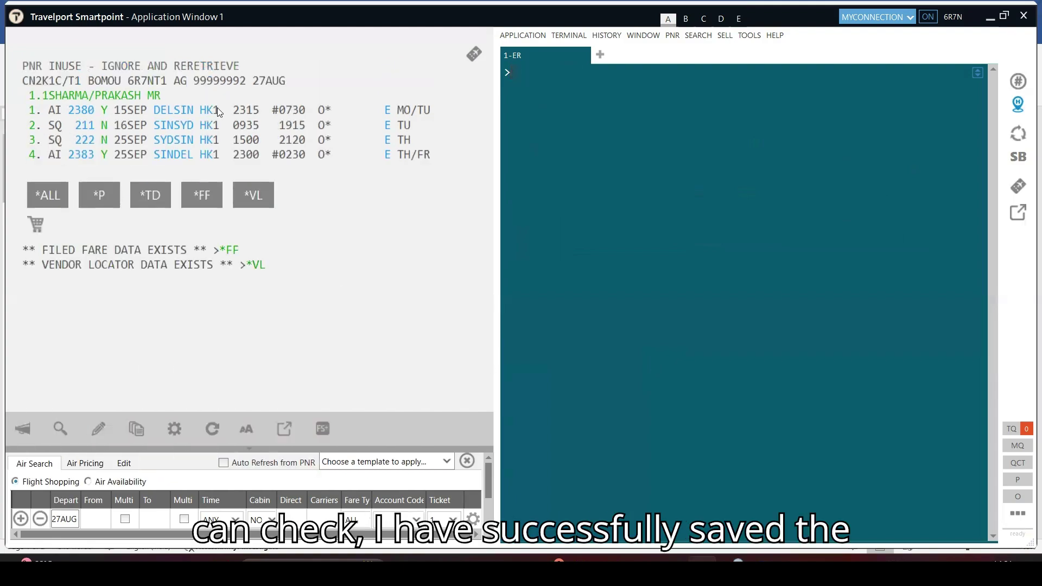
pyautogui.write('IR')
pyautogui.press('Return')
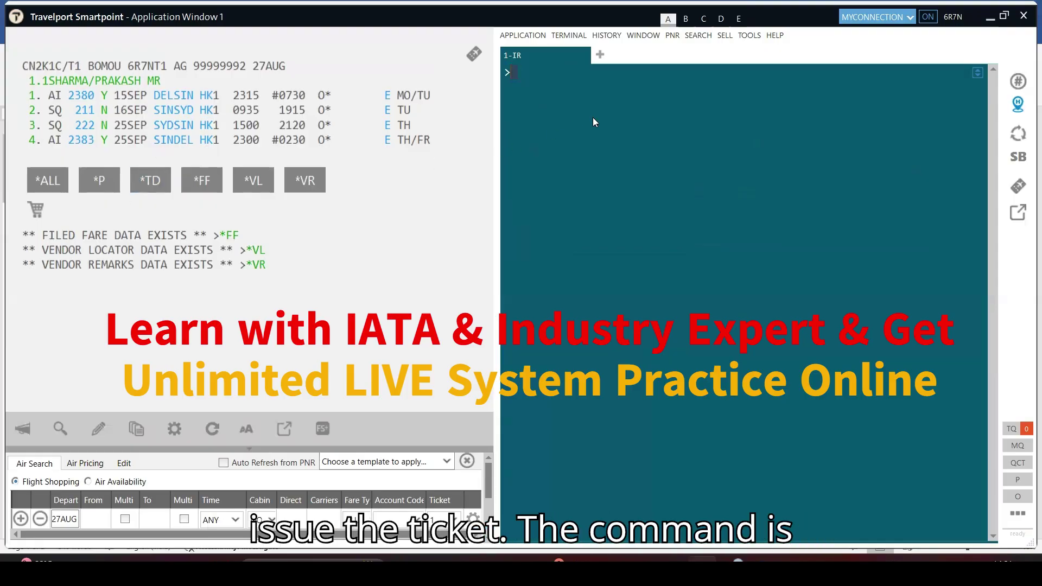
# Issue the e-ticket with TKPDTD for INR 390410 and redisplay the booking from its record locator
pyautogui.write('T')
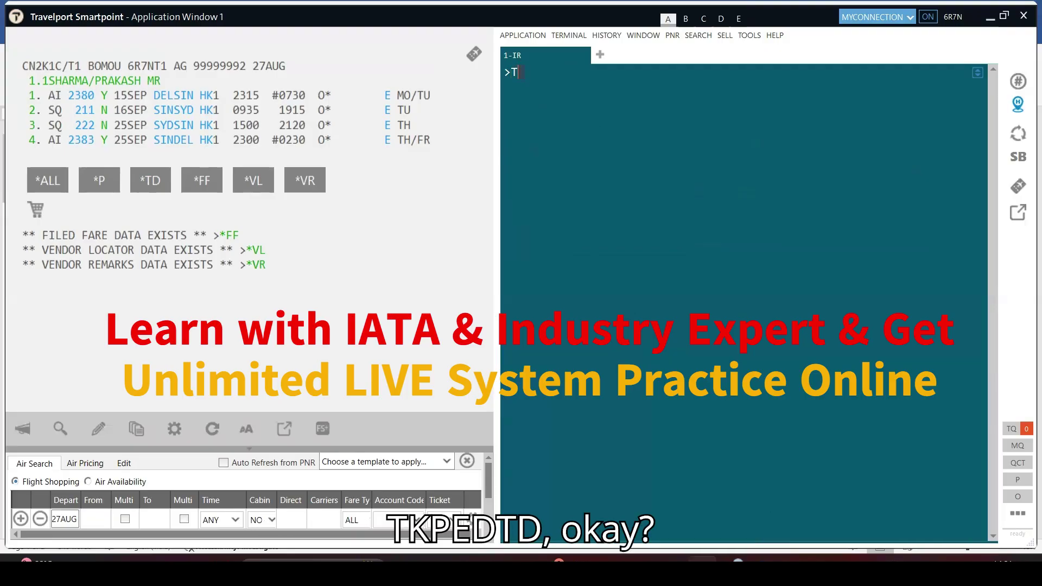
pyautogui.write('KPDTD')
pyautogui.press('Return')
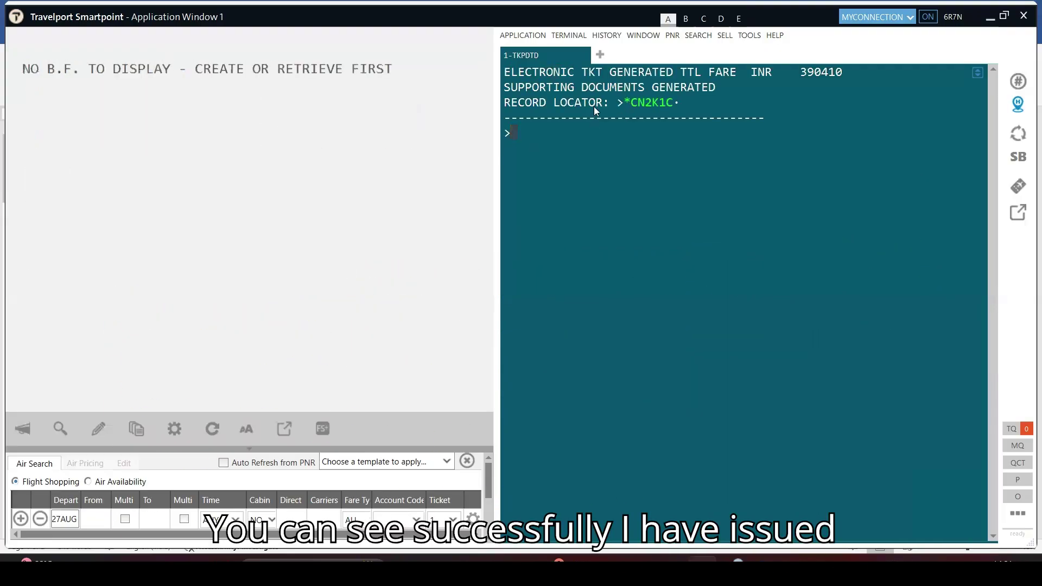
pyautogui.click(652, 102)
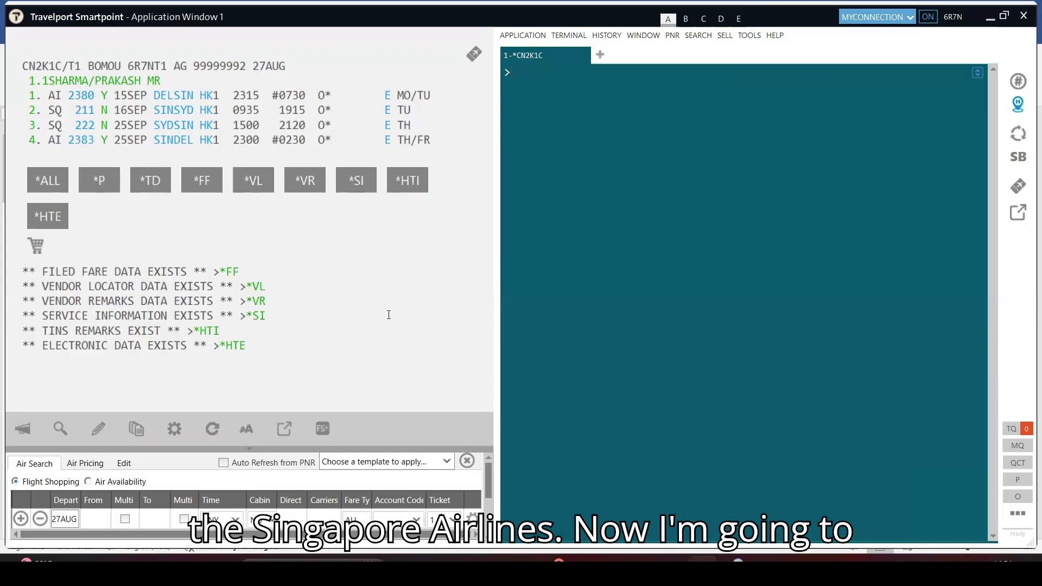
# Display the electronic ticket record with *HTE, showing four open AI/SQ coupons totalling INR 390410
pyautogui.write('*H')
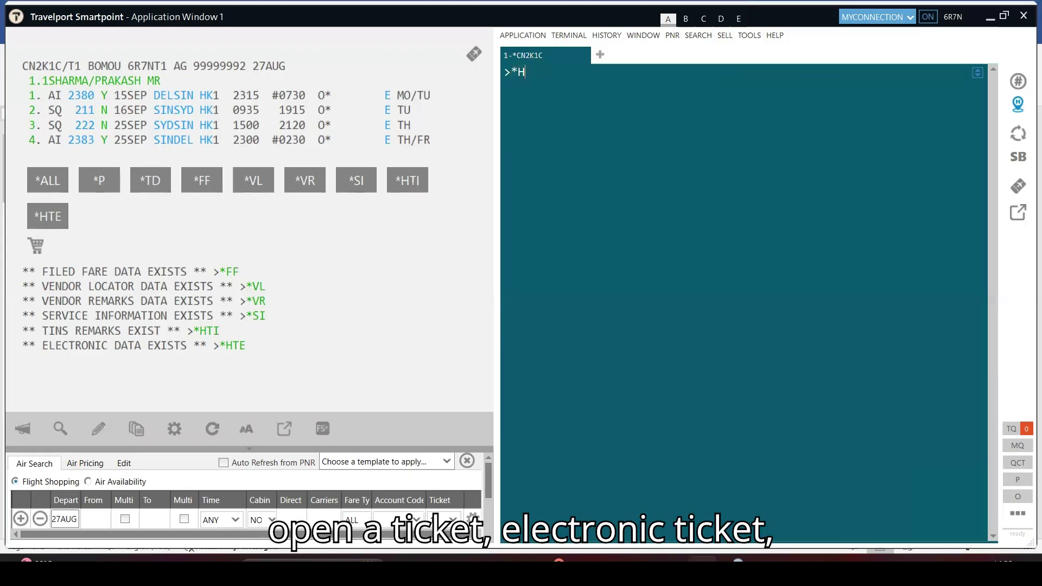
pyautogui.write('TE')
pyautogui.press('Return')
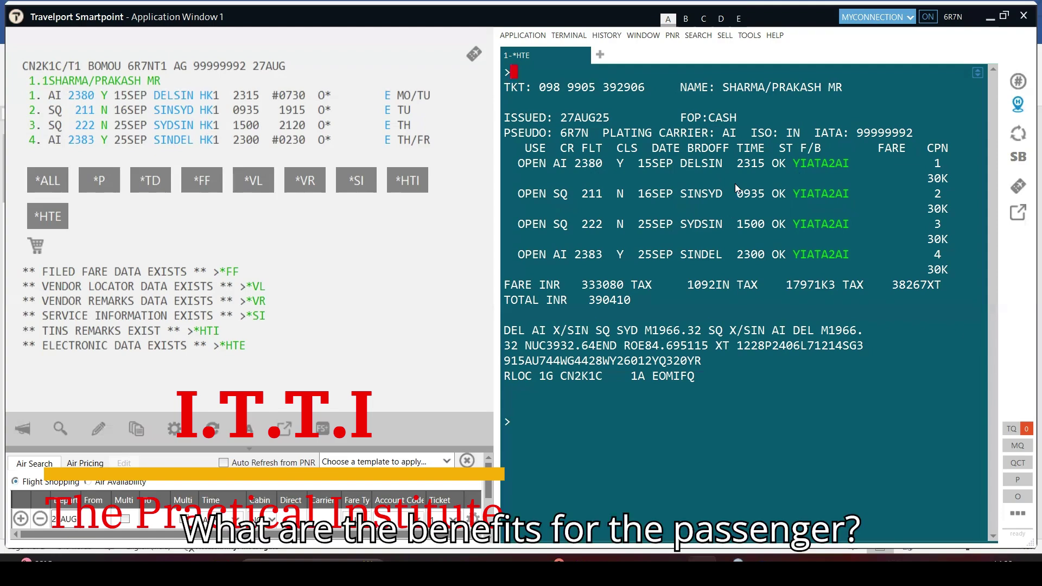
pyautogui.click(526, 429)
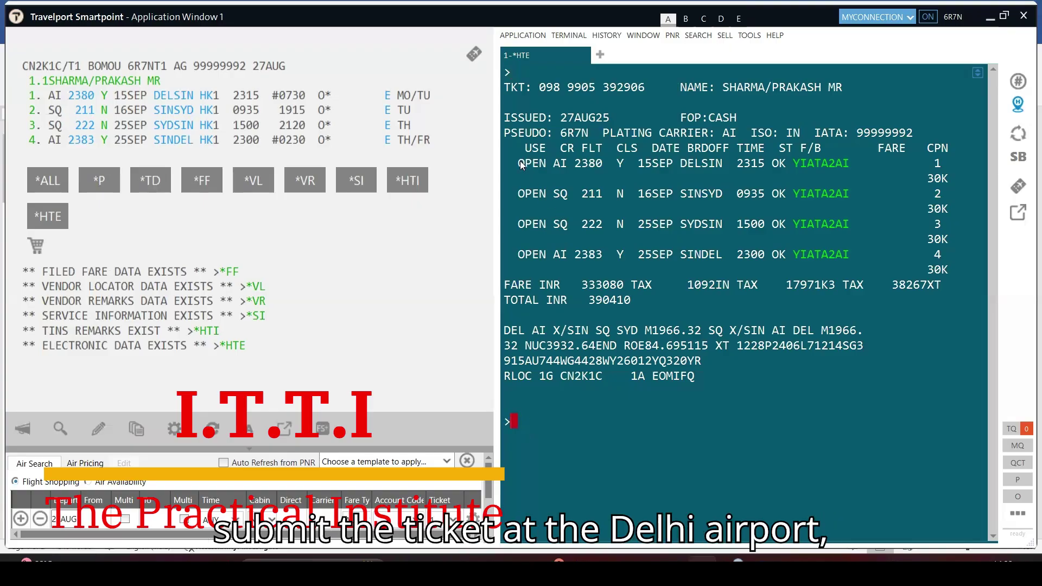
pyautogui.moveTo(518, 163); pyautogui.dragTo(853, 170)
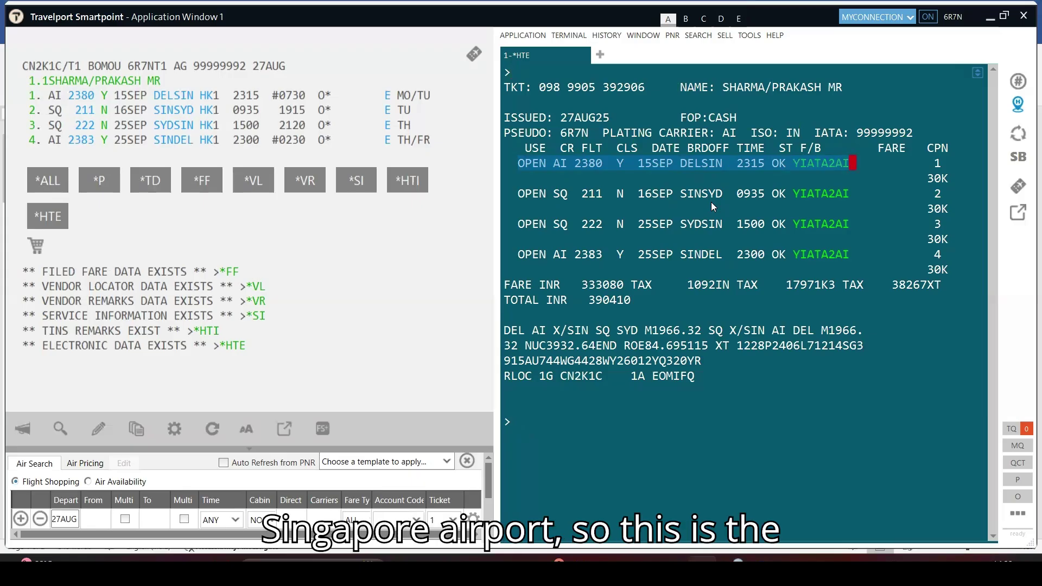
pyautogui.click(530, 422)
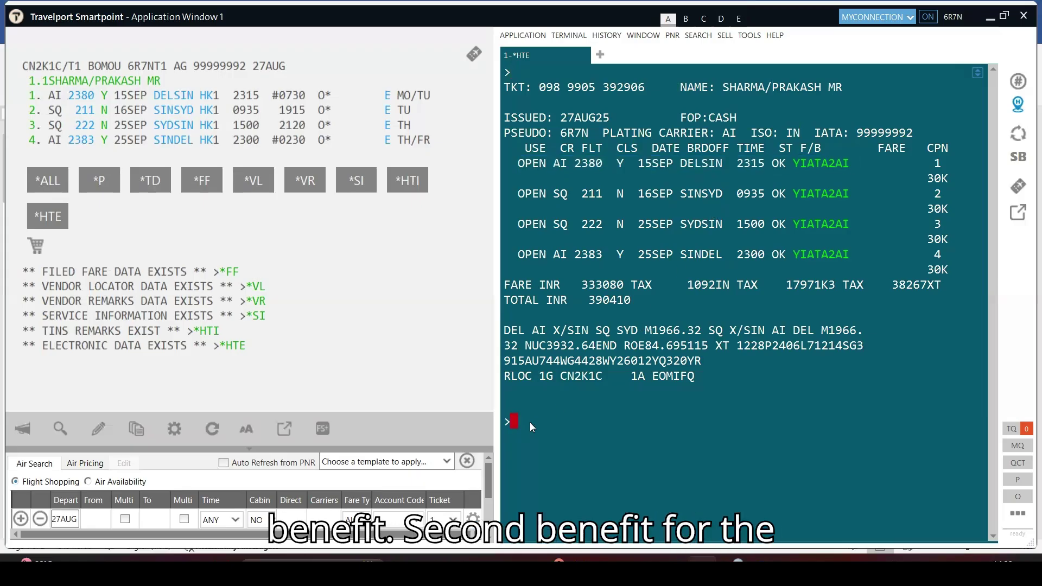